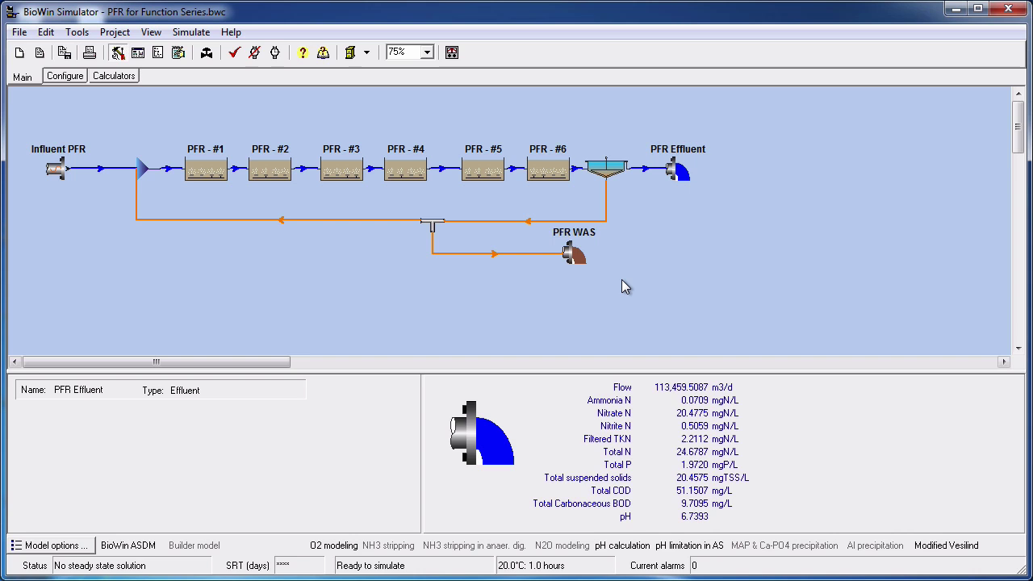
# - Open the BioWin Album with F9, showing the Air Flow Rate chart
pyautogui.press('F9')
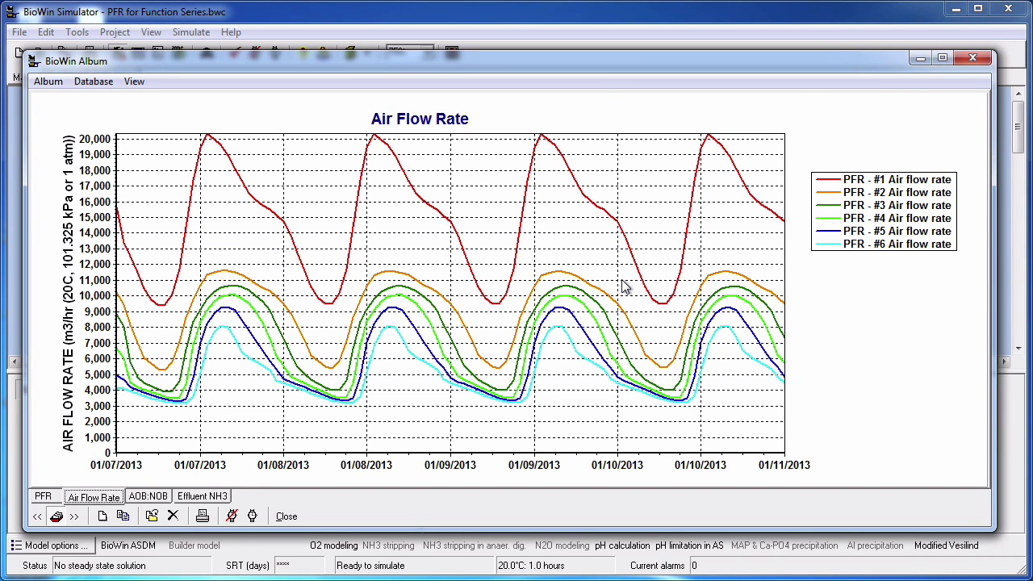
# - Begin adding a series to the Air Flow Rate chart and switch to function-based series
pyautogui.rightClick(626, 286)
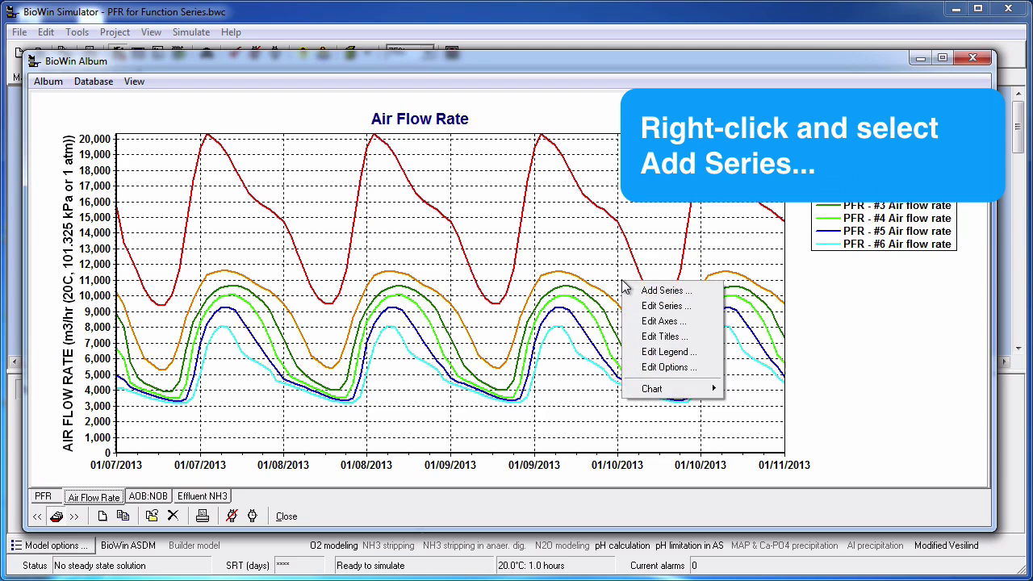
pyautogui.click(697, 289)
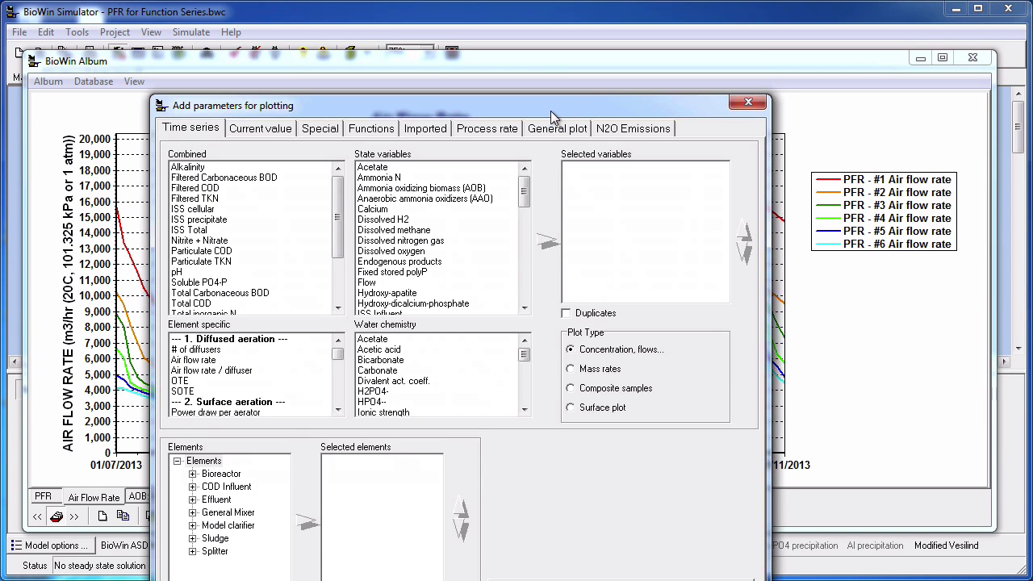
pyautogui.moveTo(551, 111); pyautogui.dragTo(571, 43)
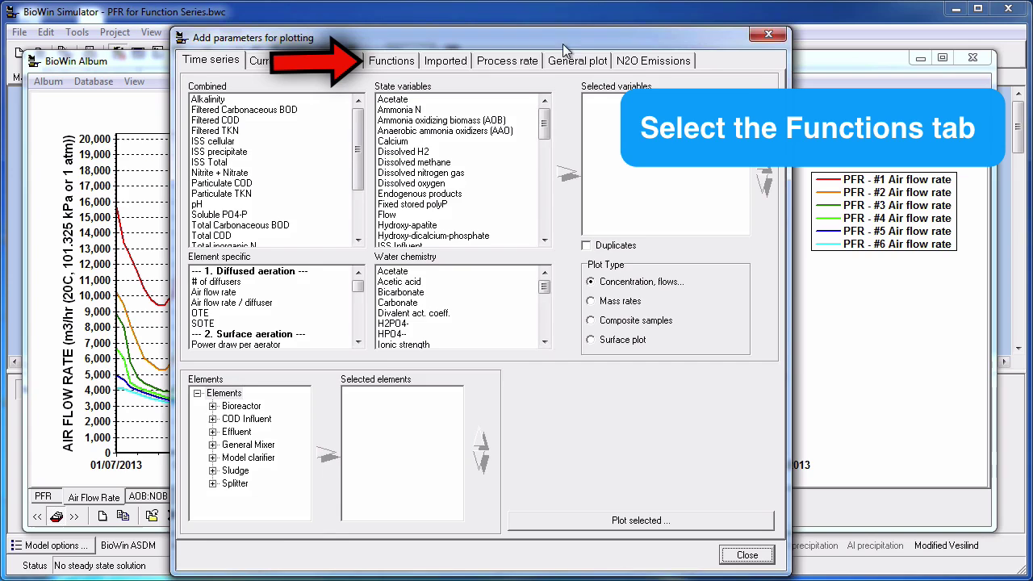
pyautogui.click(392, 69)
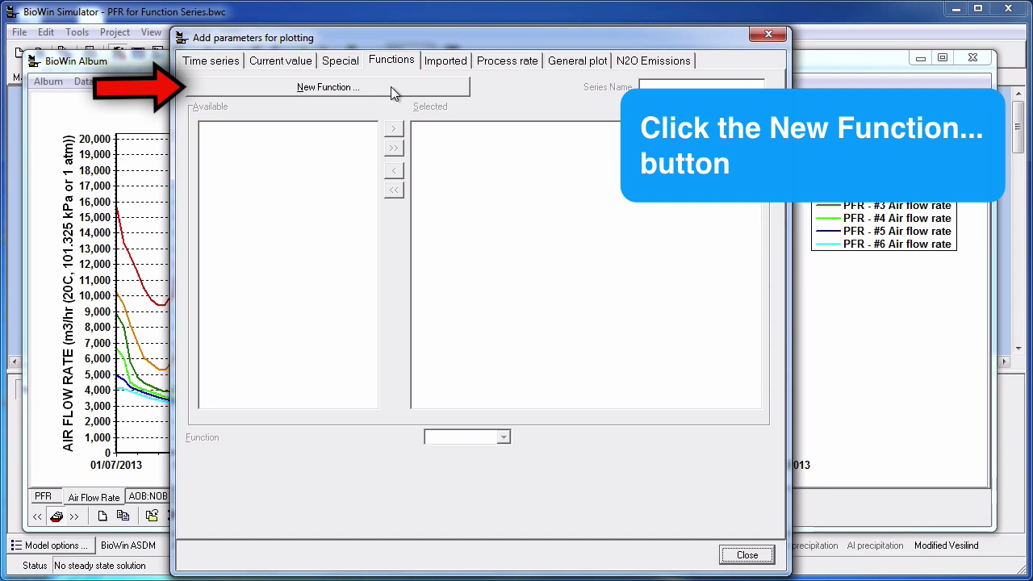
# - Browse the Function Gallery's Extended functions, then return to the Standard list with Add, Subtract and Average
pyautogui.click(391, 86)
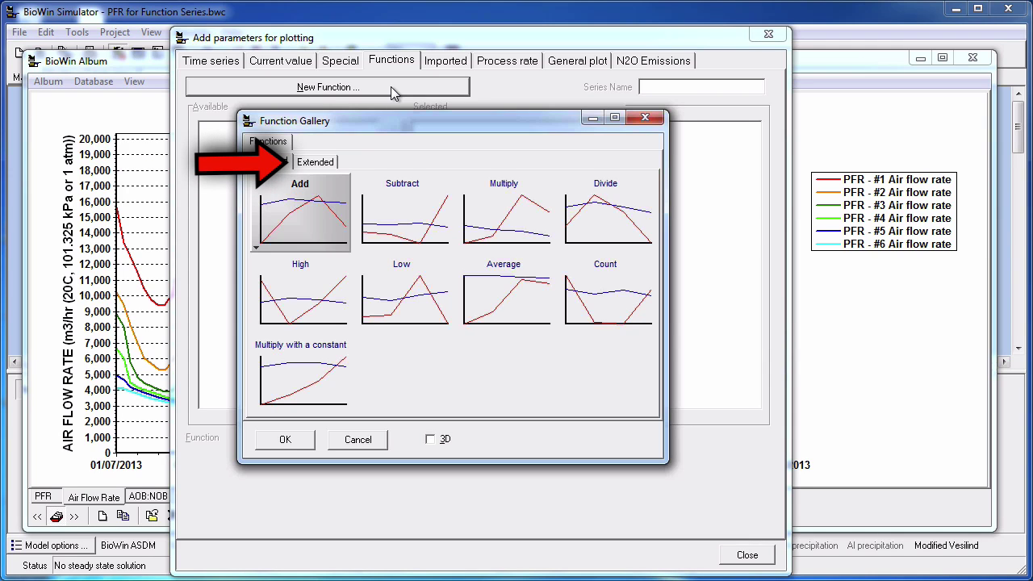
pyautogui.click(329, 161)
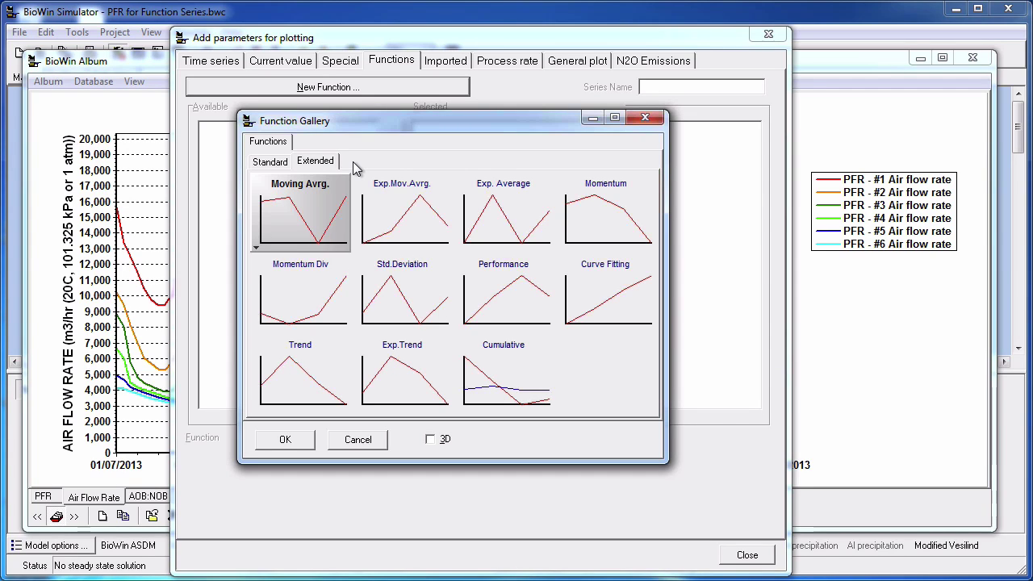
pyautogui.click(282, 161)
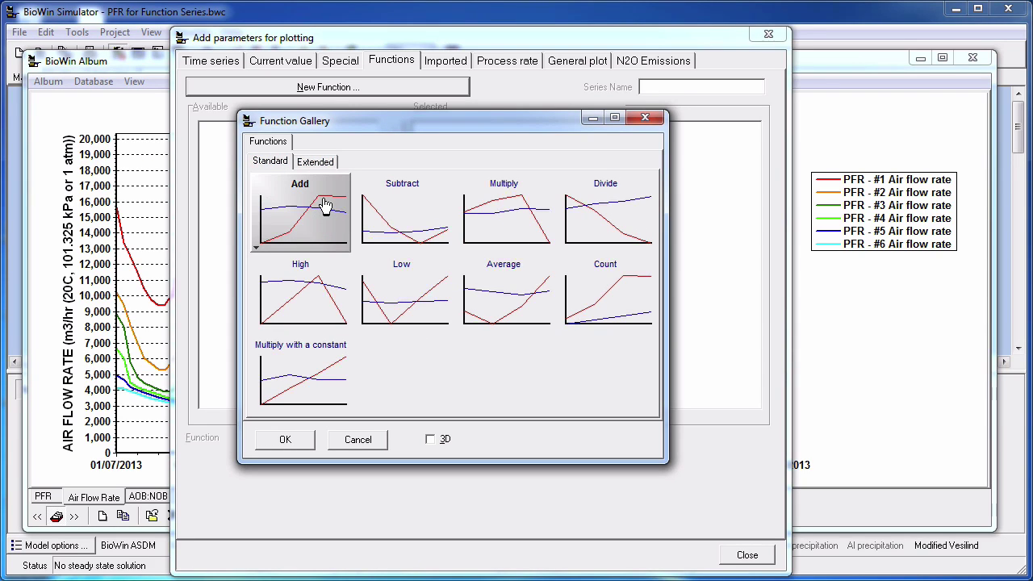
# - Create a 'Total' series using Add over all six PFR #1–#6 air flow rates
pyautogui.click(302, 447)
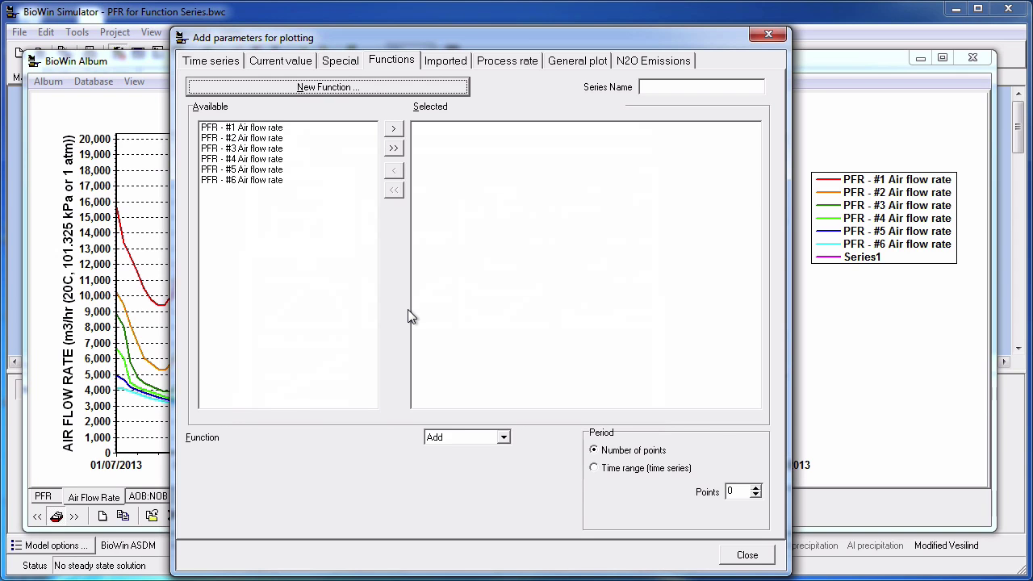
pyautogui.click(394, 150)
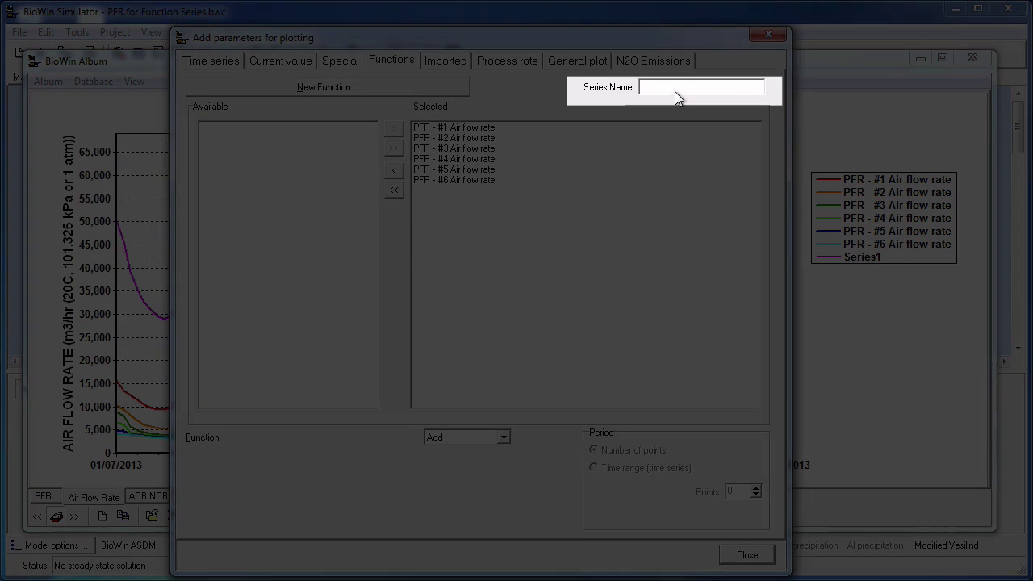
pyautogui.click(677, 89)
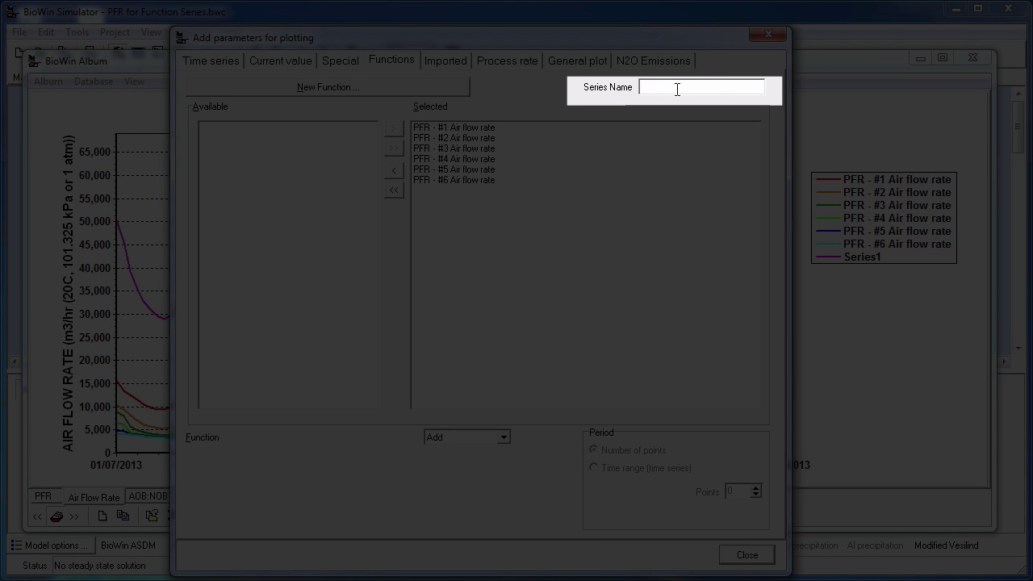
pyautogui.write('Total')
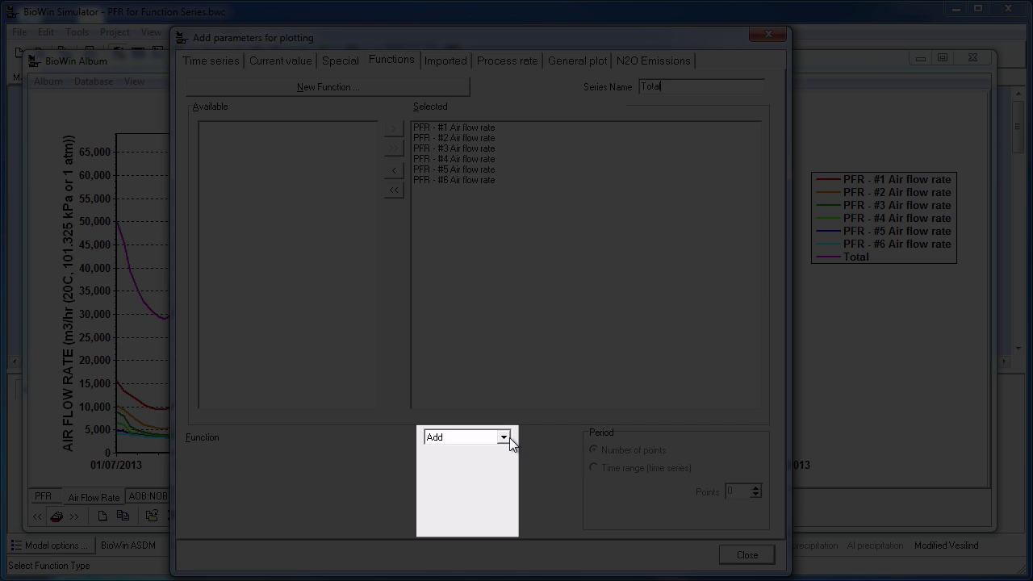
pyautogui.click(505, 438)
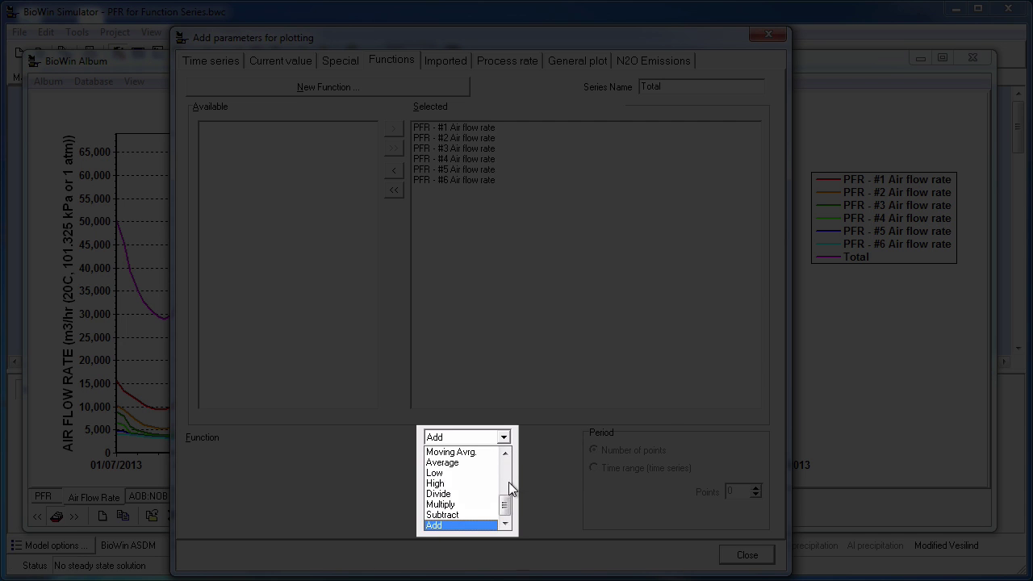
pyautogui.moveTo(502, 510)
pyautogui.mouseDown()
pyautogui.moveTo(505, 473)
pyautogui.moveTo(506, 521)
pyautogui.moveTo(519, 516)
pyautogui.mouseUp()
pyautogui.click(537, 501)
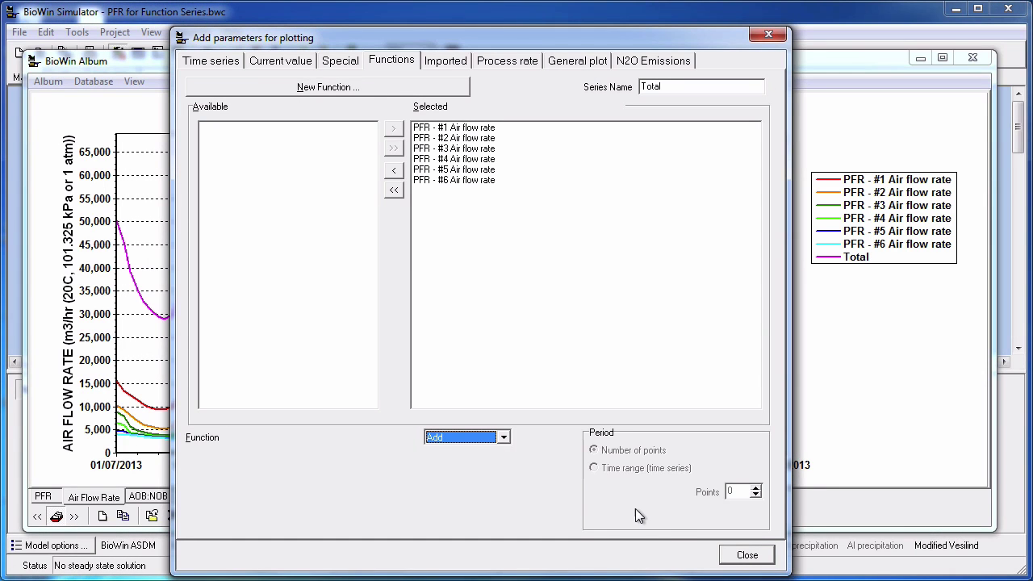
# - Close the series setup and recolour the Total air flow line black
pyautogui.click(744, 556)
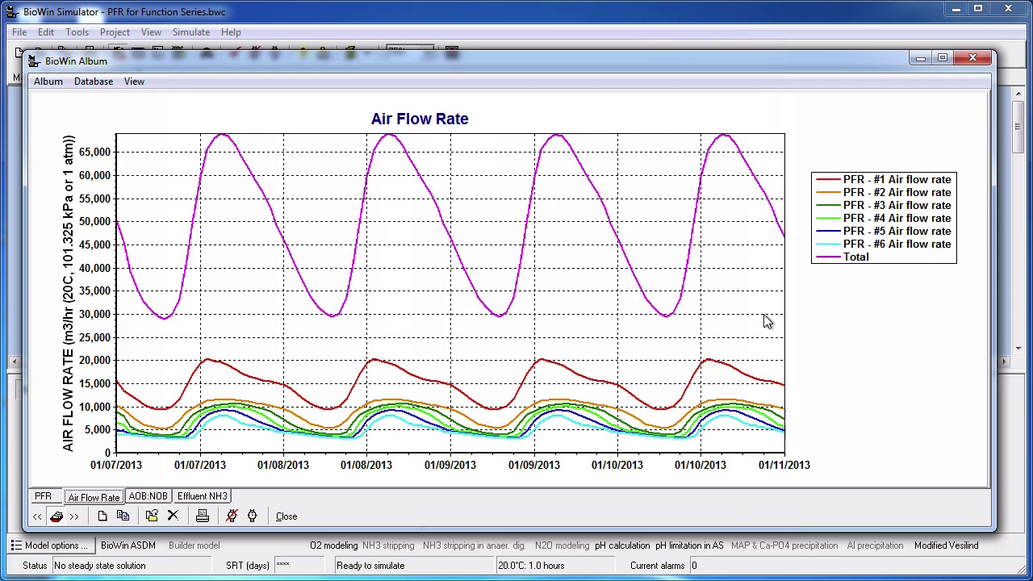
pyautogui.rightClick(695, 314)
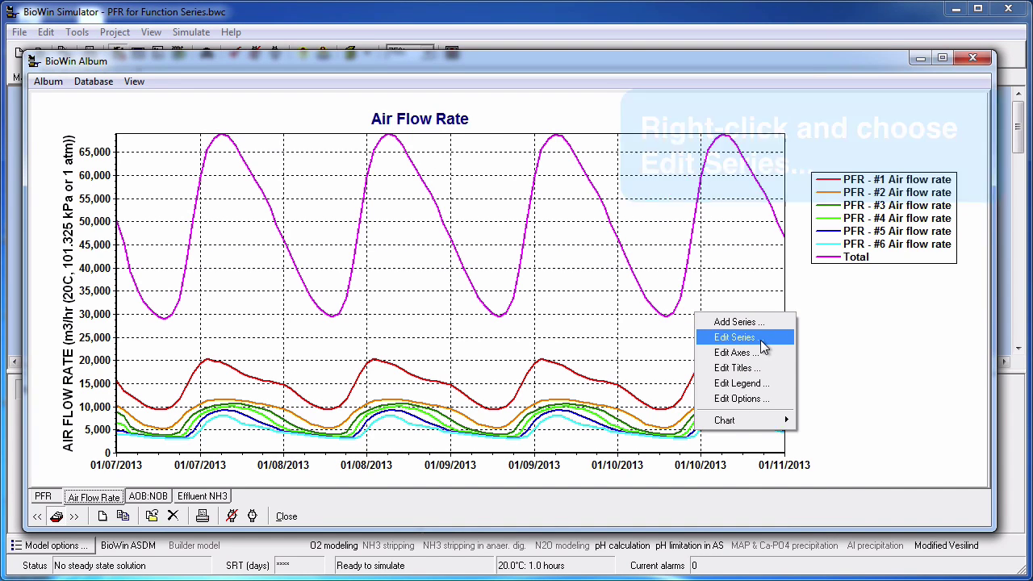
pyautogui.click(760, 339)
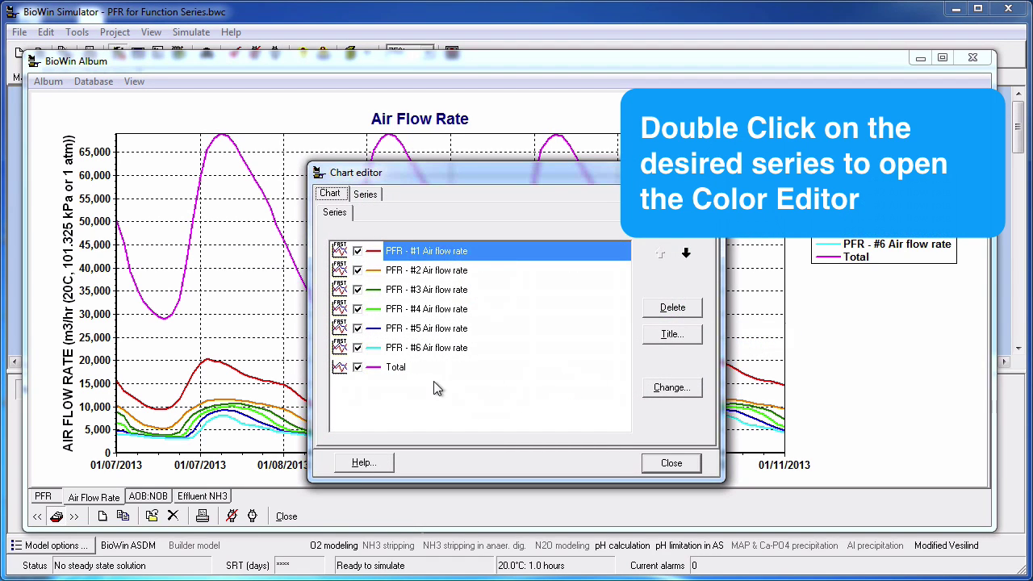
pyautogui.doubleClick(375, 370)
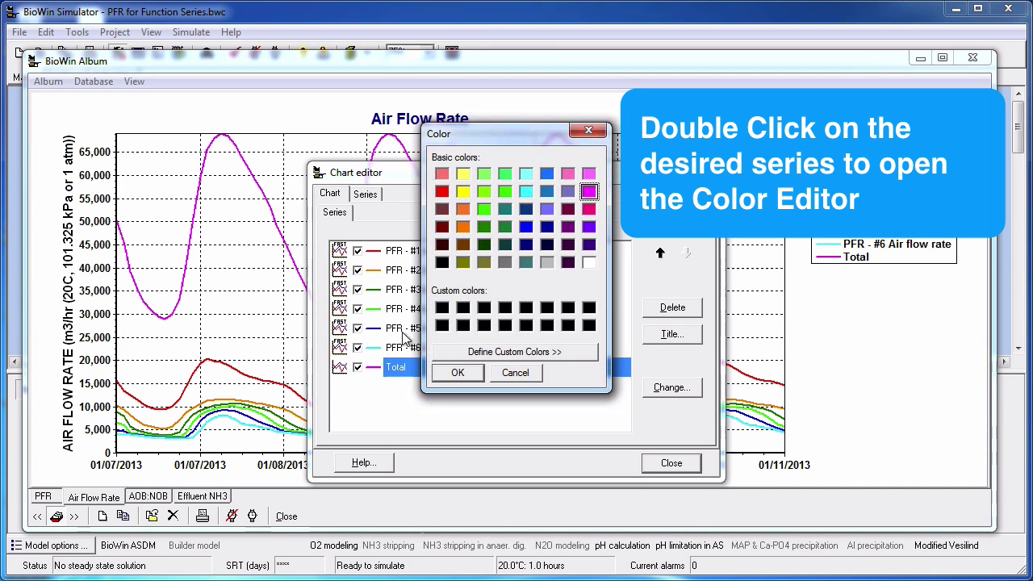
pyautogui.click(441, 262)
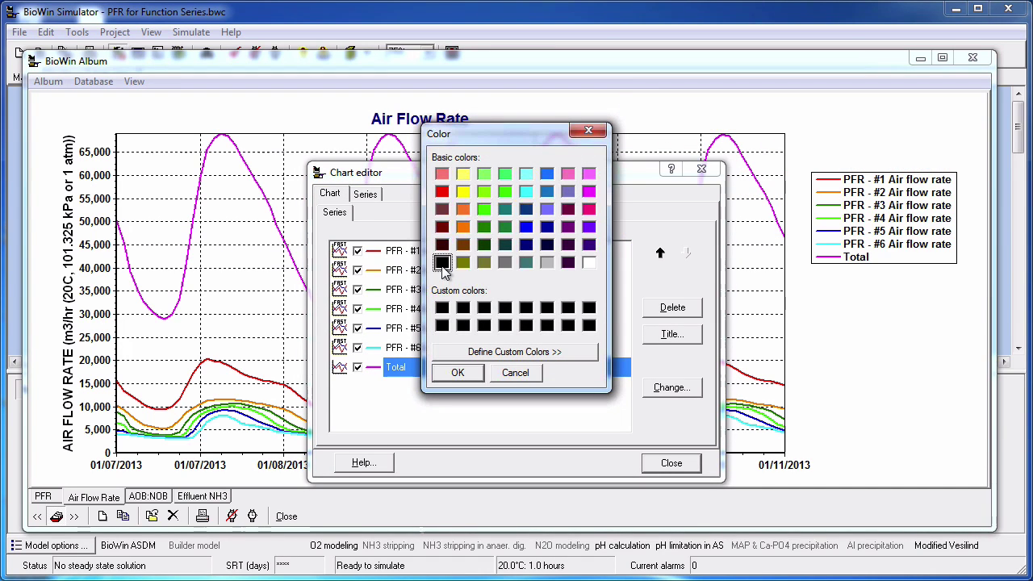
pyautogui.click(454, 372)
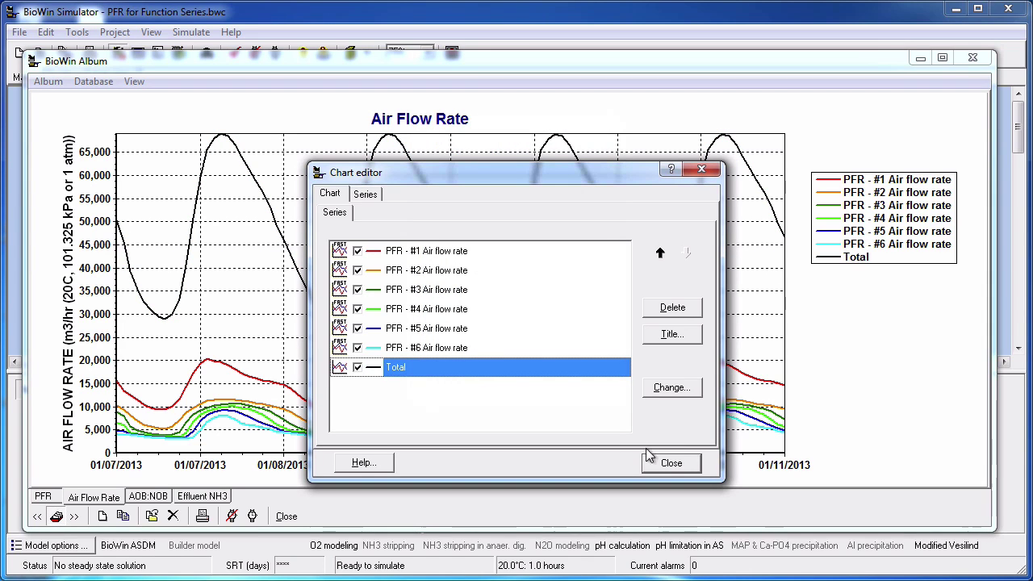
pyautogui.click(671, 463)
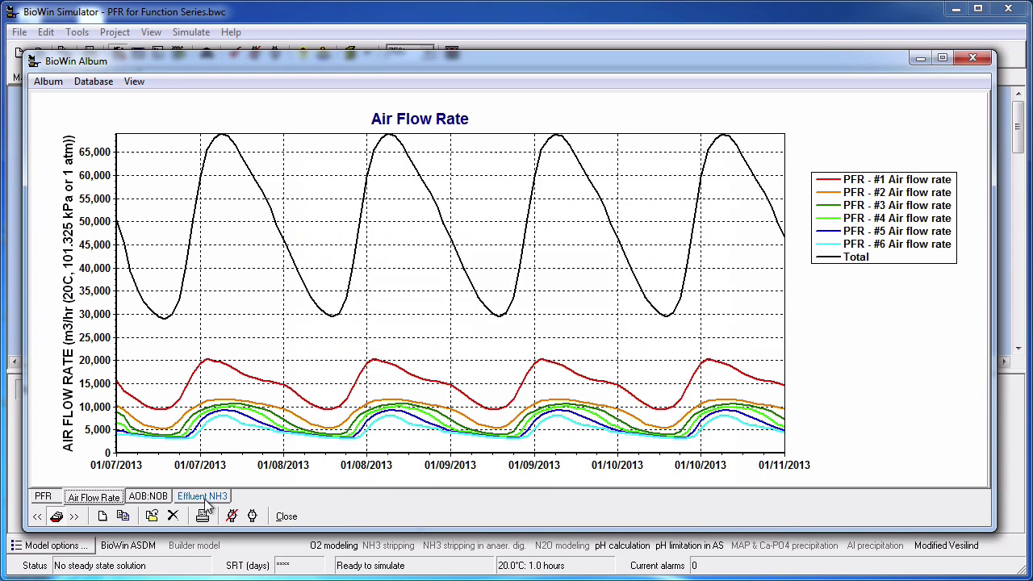
# - Switch to the AOB:NOB Profile chart and bring up its series menu
pyautogui.click(160, 497)
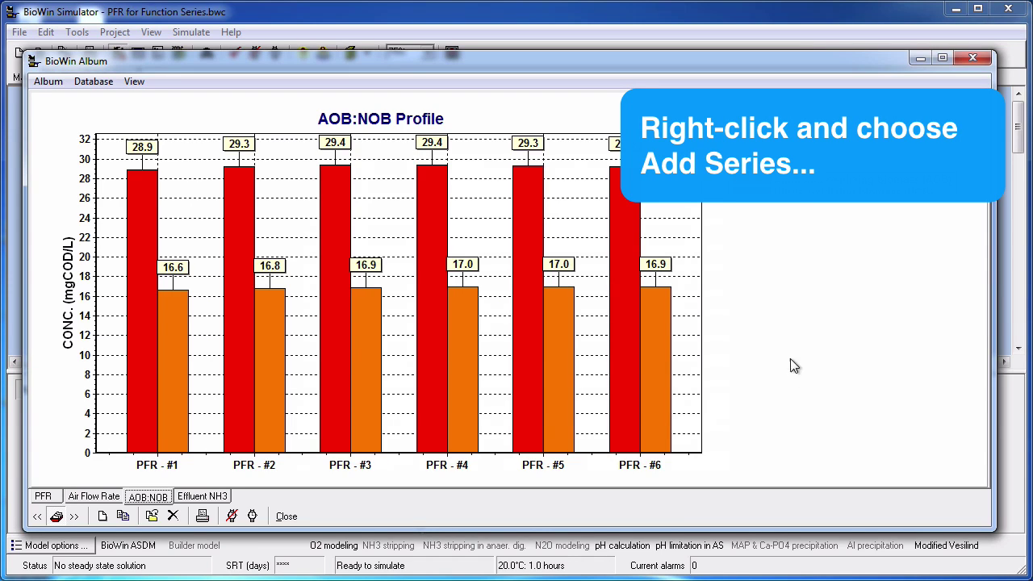
pyautogui.rightClick(739, 268)
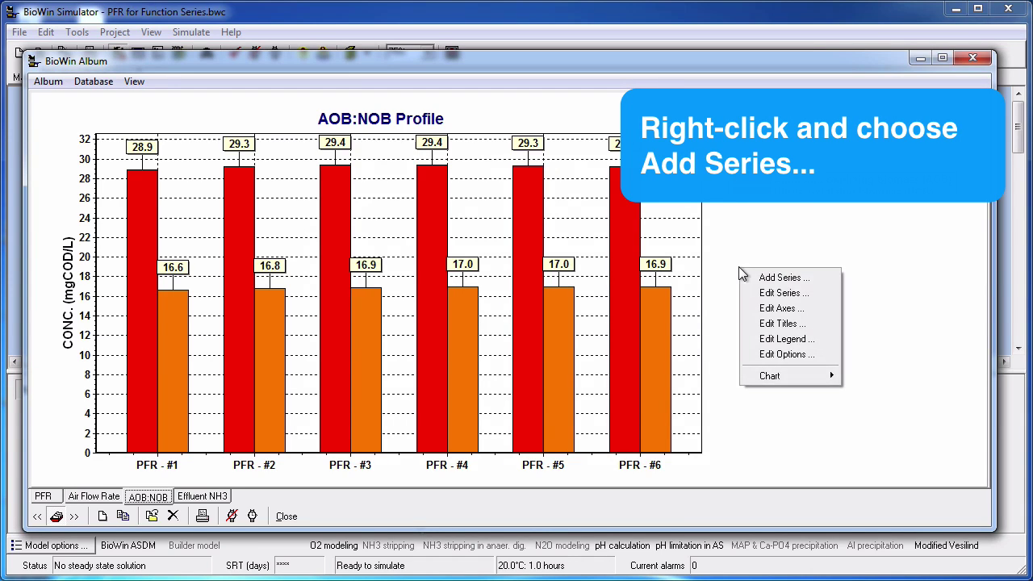
# - Start a new function series on the AOB:NOB chart using the Divide function
pyautogui.click(805, 276)
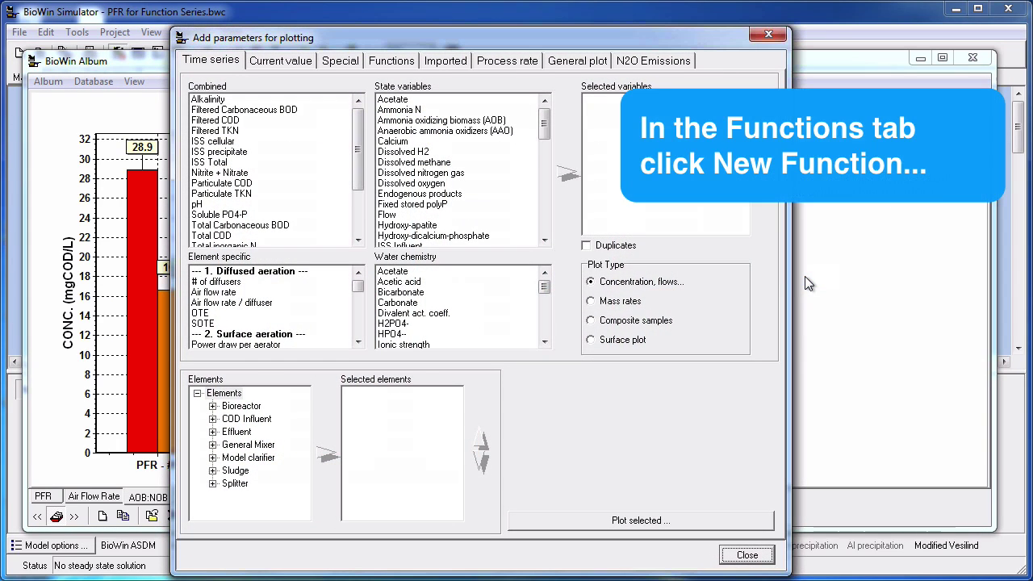
pyautogui.click(391, 60)
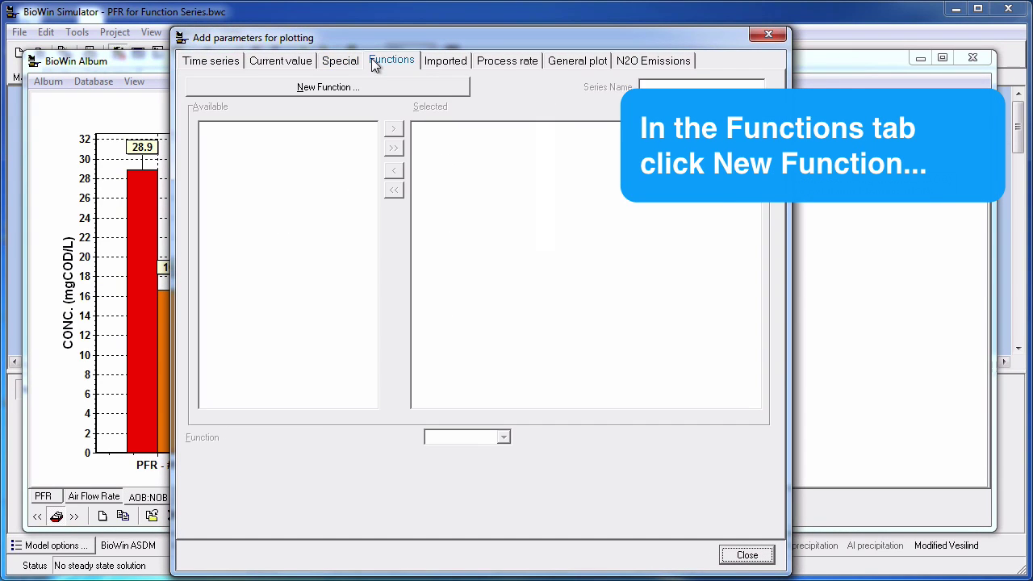
pyautogui.click(387, 89)
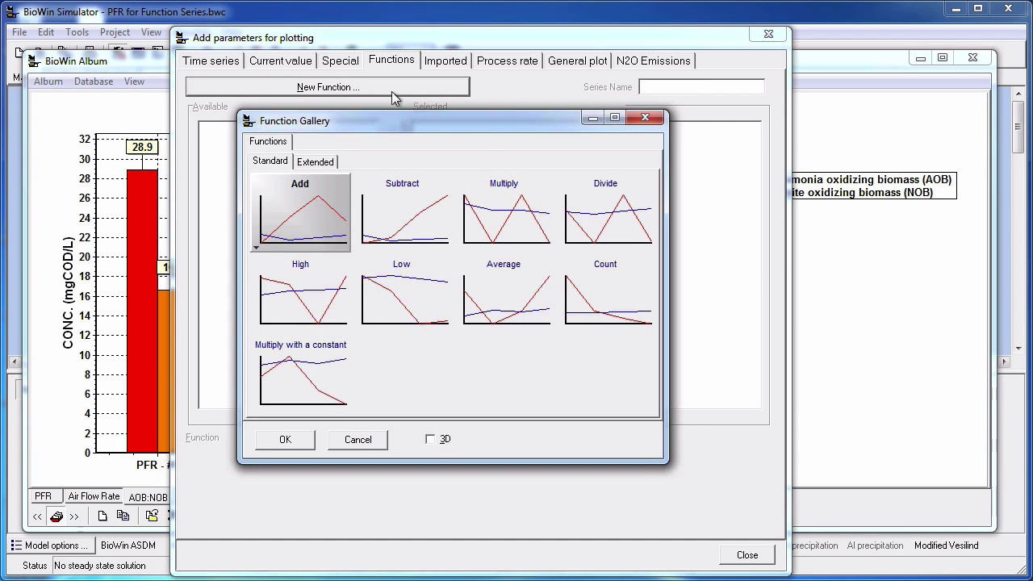
pyautogui.click(590, 212)
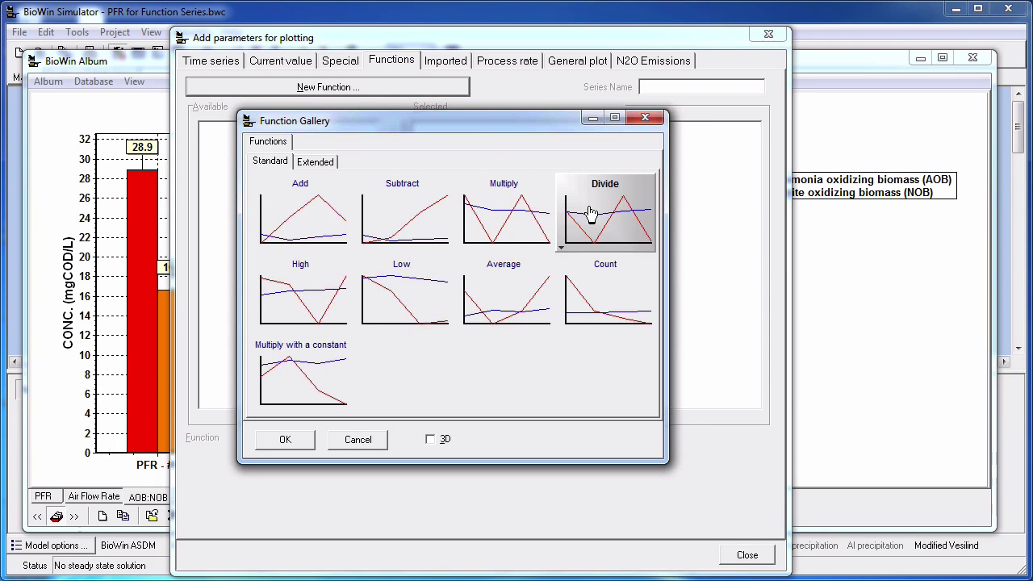
pyautogui.click(299, 438)
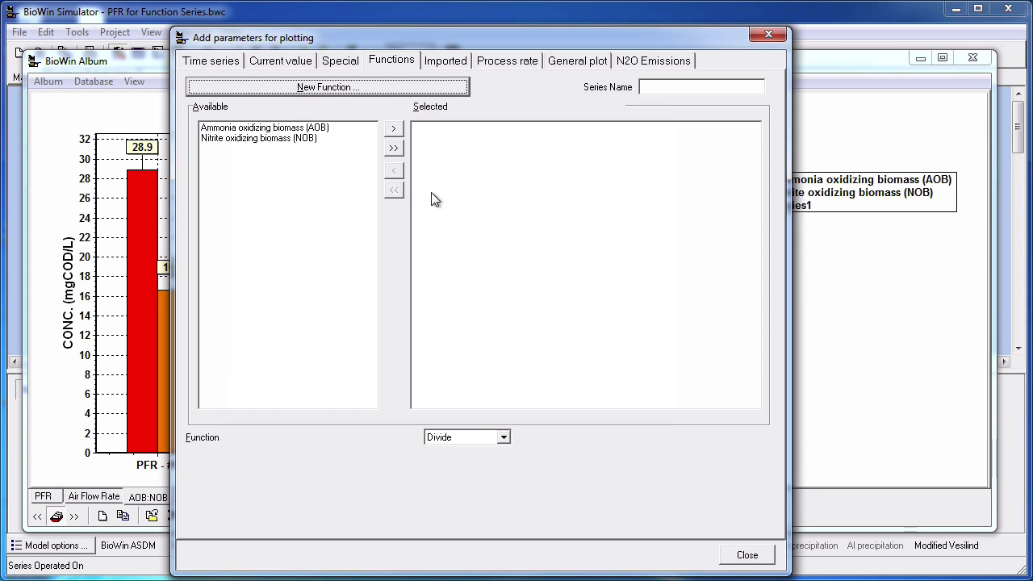
# - Select AOB and NOB as the Divide inputs and name the series 'AOB/NOB'
pyautogui.click(395, 149)
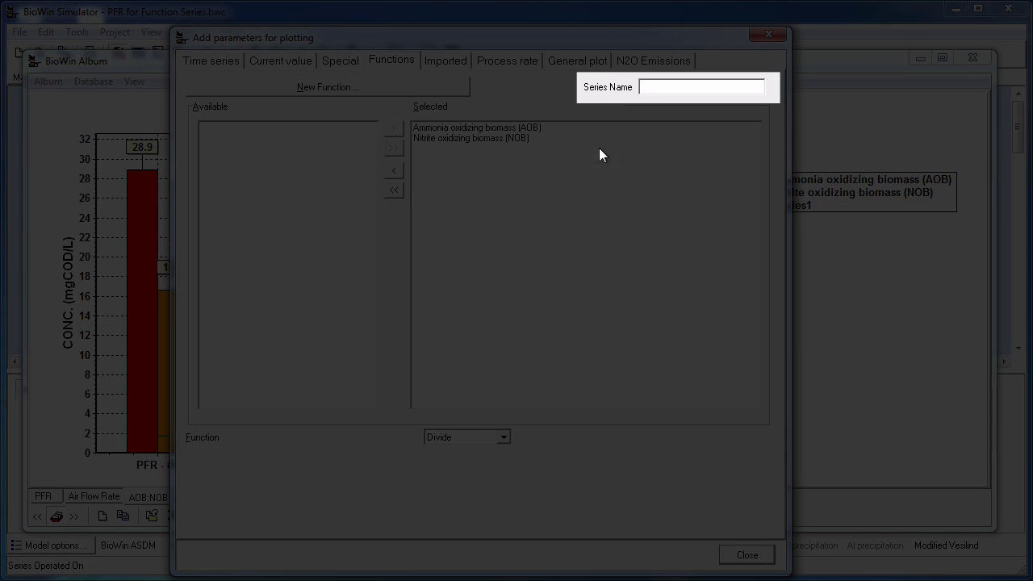
pyautogui.write('AO')
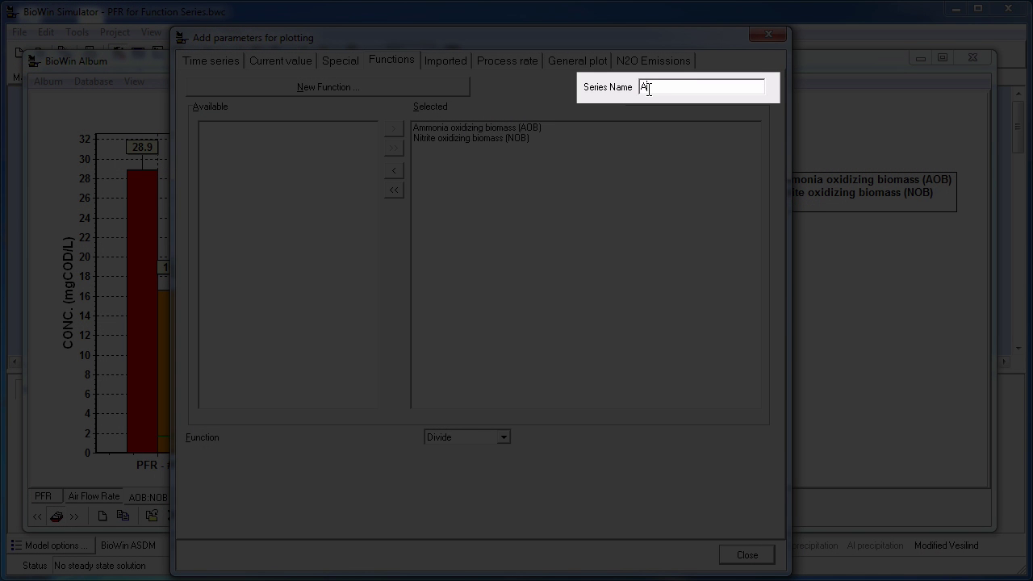
pyautogui.write('B/NOB')
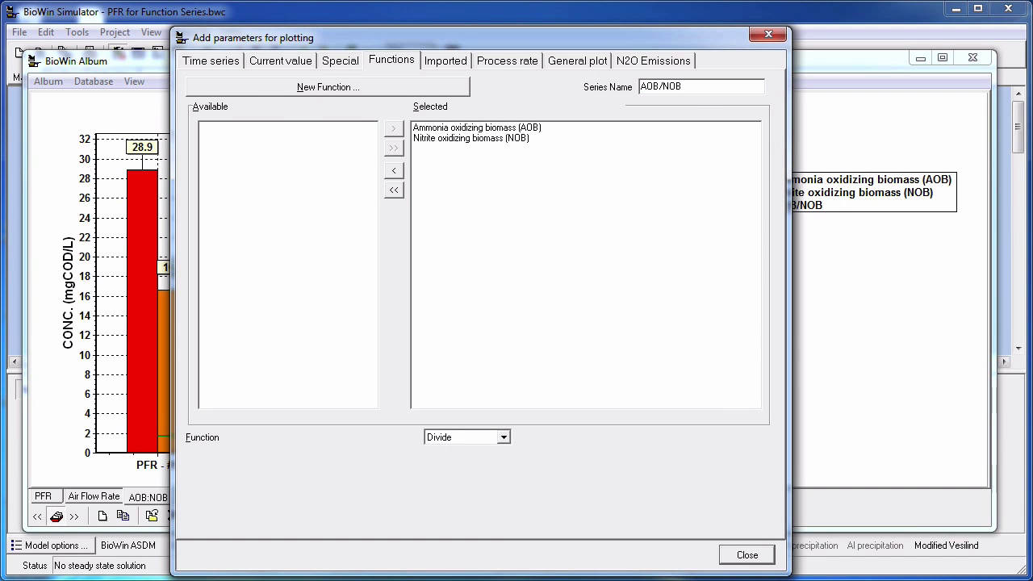
# - Close the plotting dialog so the AOB/NOB line appears on the chart
pyautogui.click(746, 556)
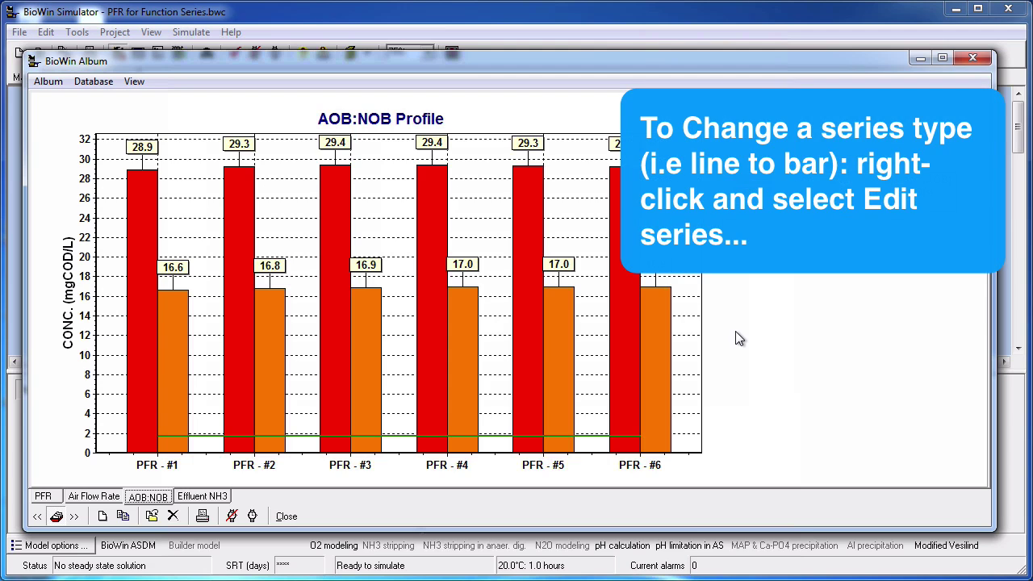
# - Change the AOB/NOB series from a line to a bar chart type
pyautogui.rightClick(708, 277)
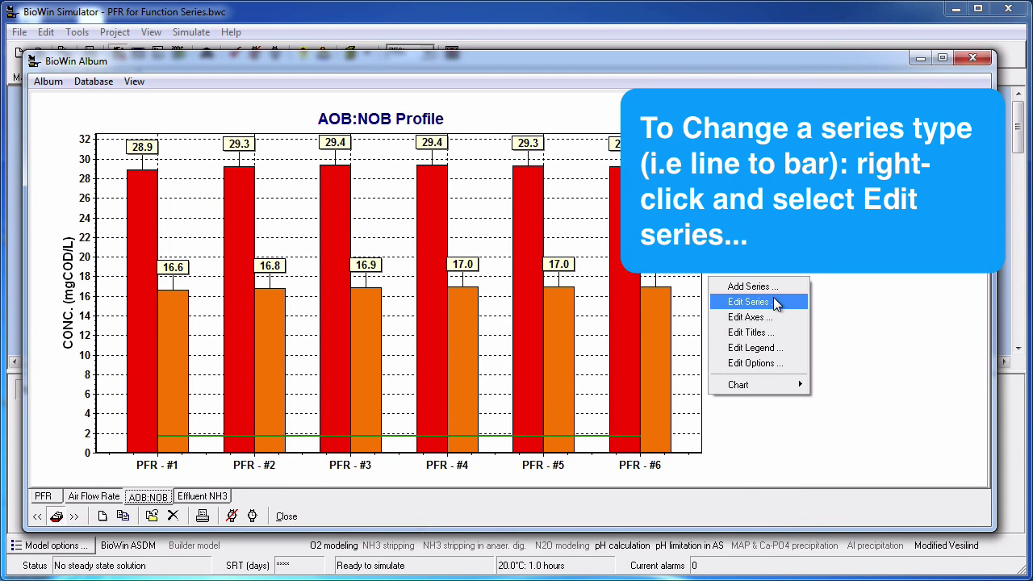
pyautogui.click(774, 303)
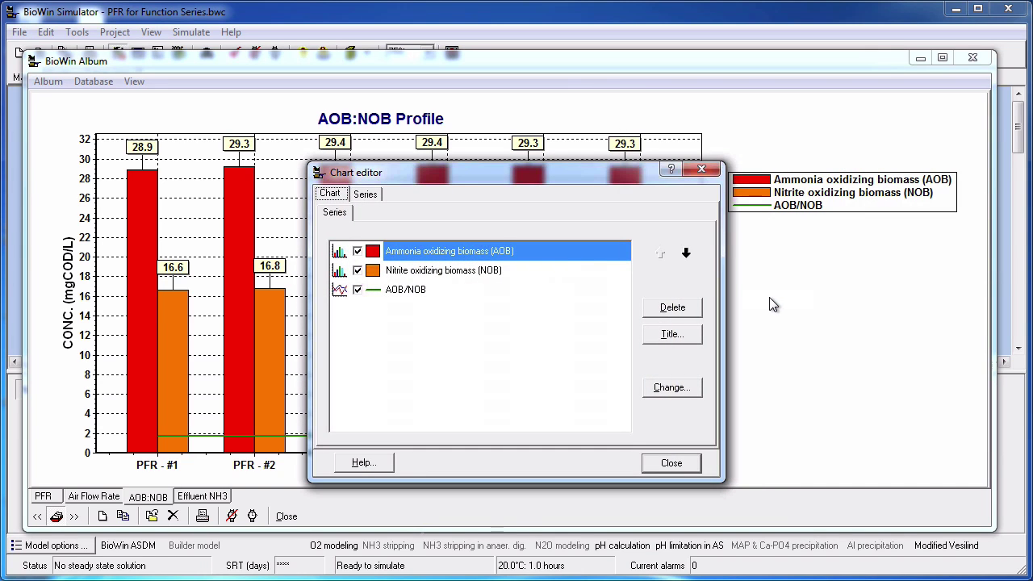
pyautogui.click(404, 291)
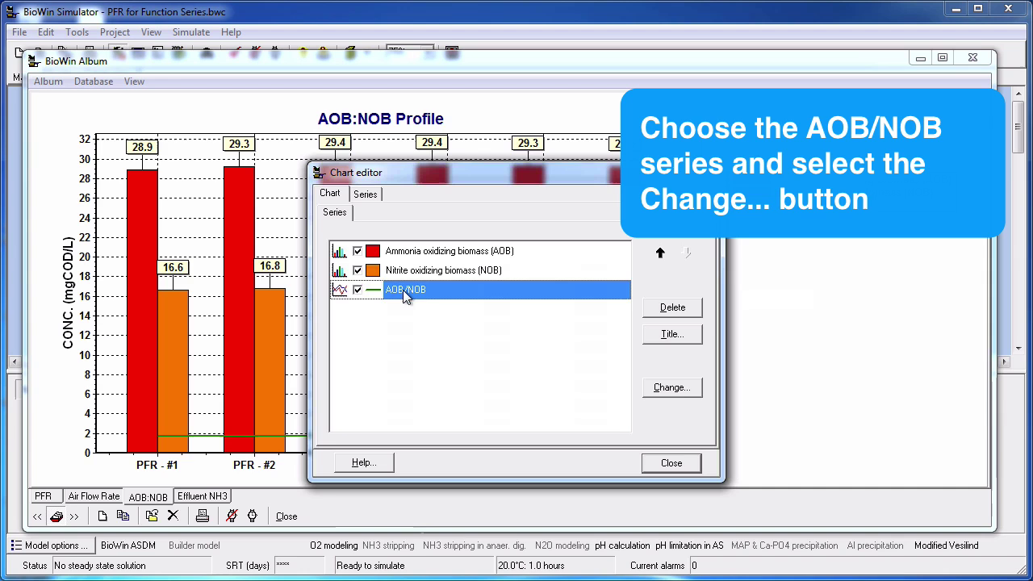
pyautogui.click(669, 388)
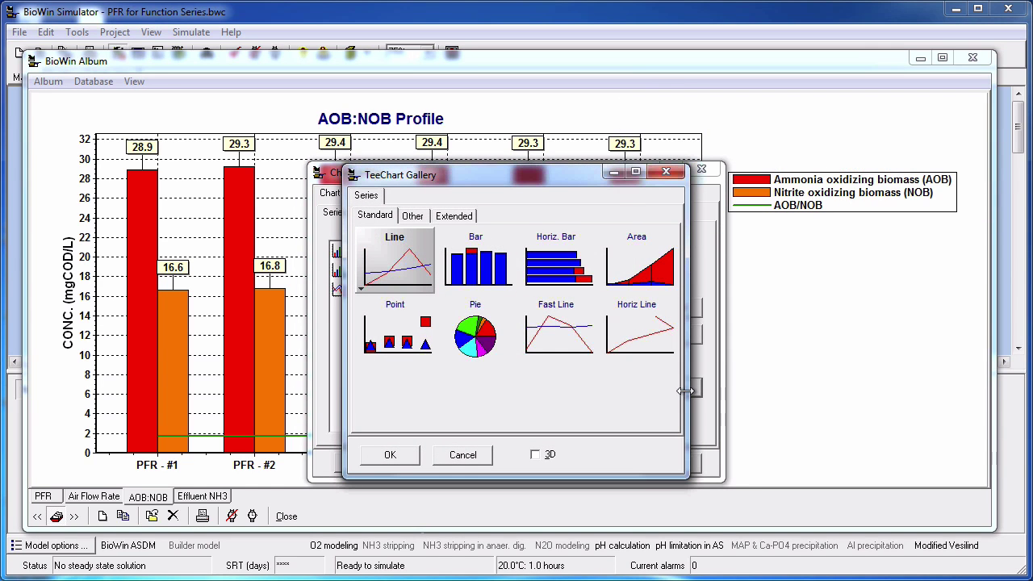
pyautogui.click(485, 278)
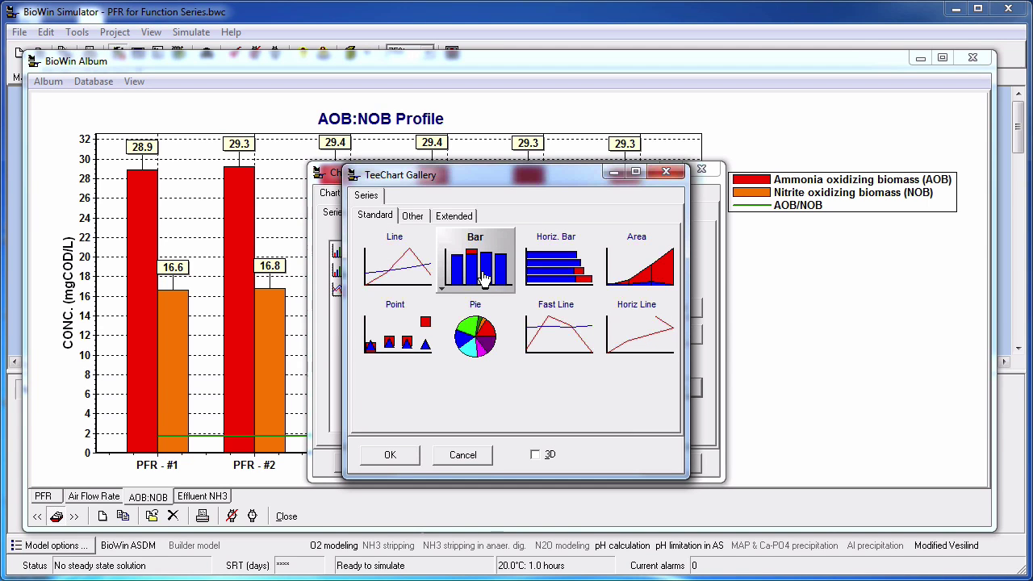
pyautogui.click(409, 455)
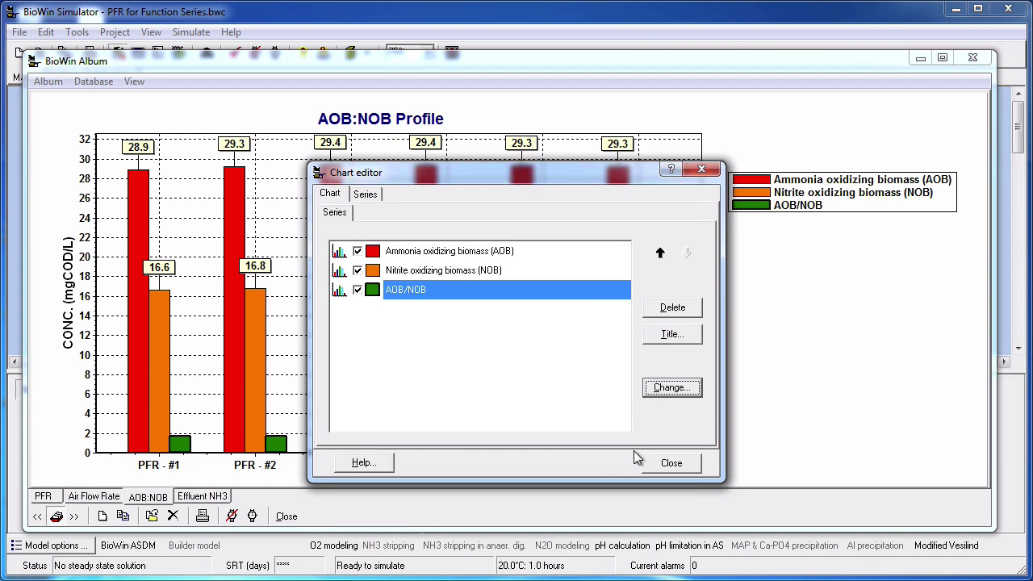
pyautogui.click(672, 463)
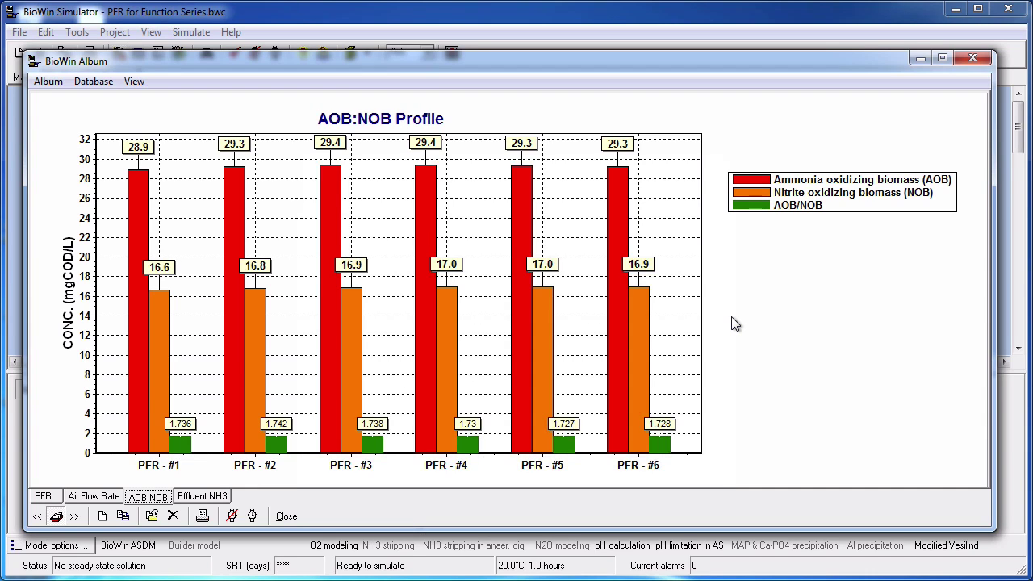
# - On the Effluent Ammonia chart, add a new function series using Average from the Function Gallery
pyautogui.click(224, 497)
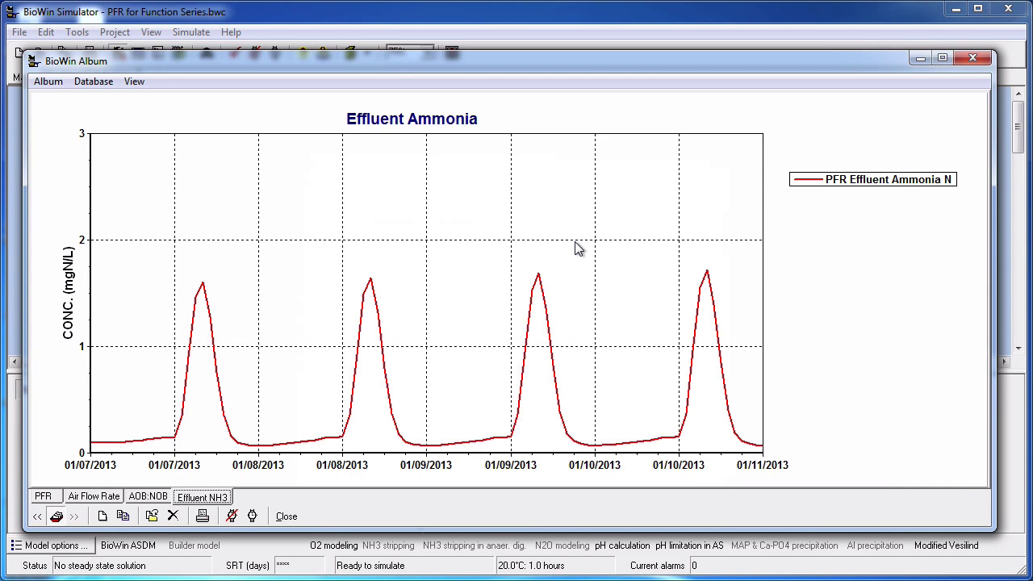
pyautogui.rightClick(576, 243)
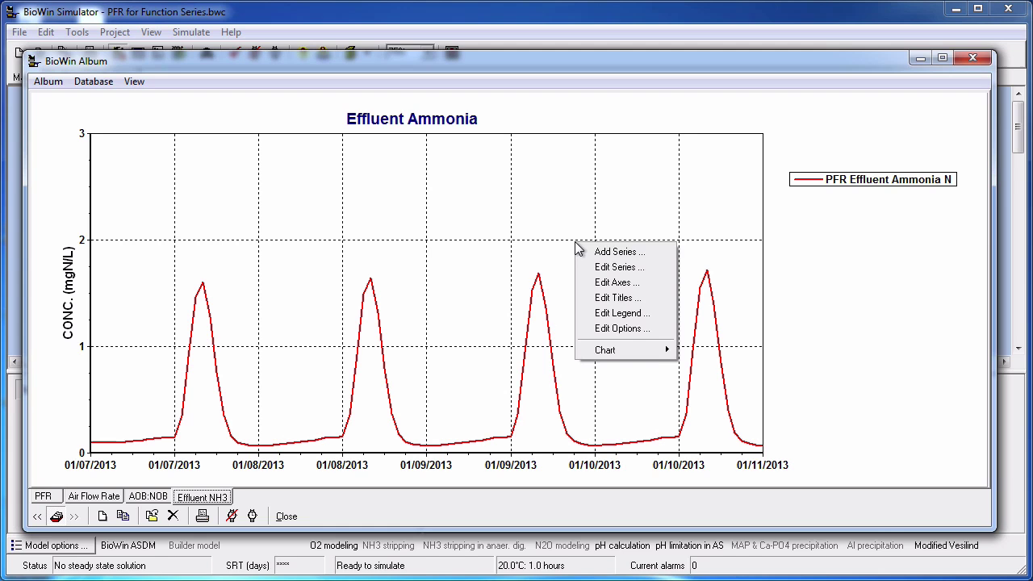
pyautogui.click(613, 251)
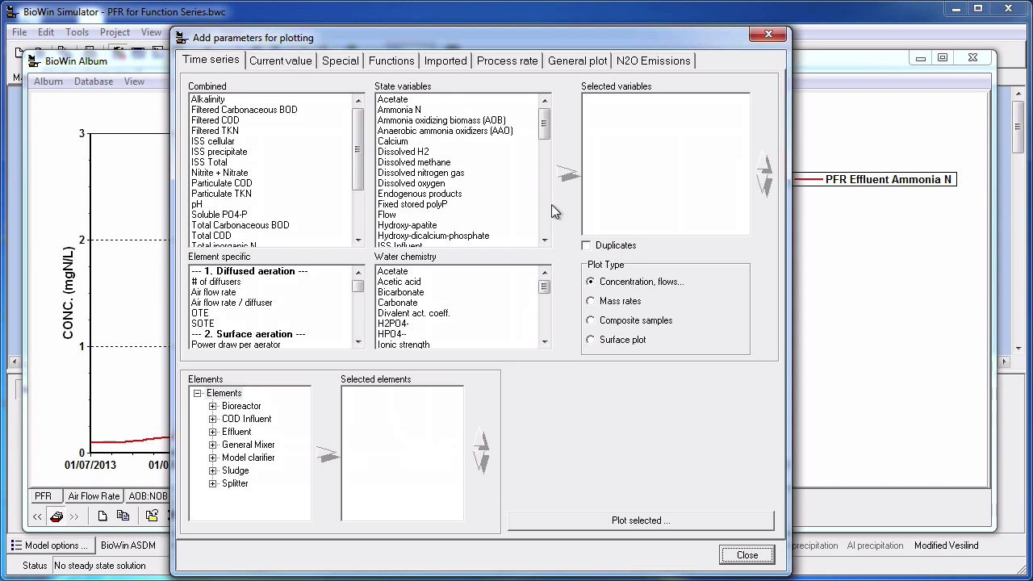
pyautogui.click(391, 61)
pyautogui.click(367, 89)
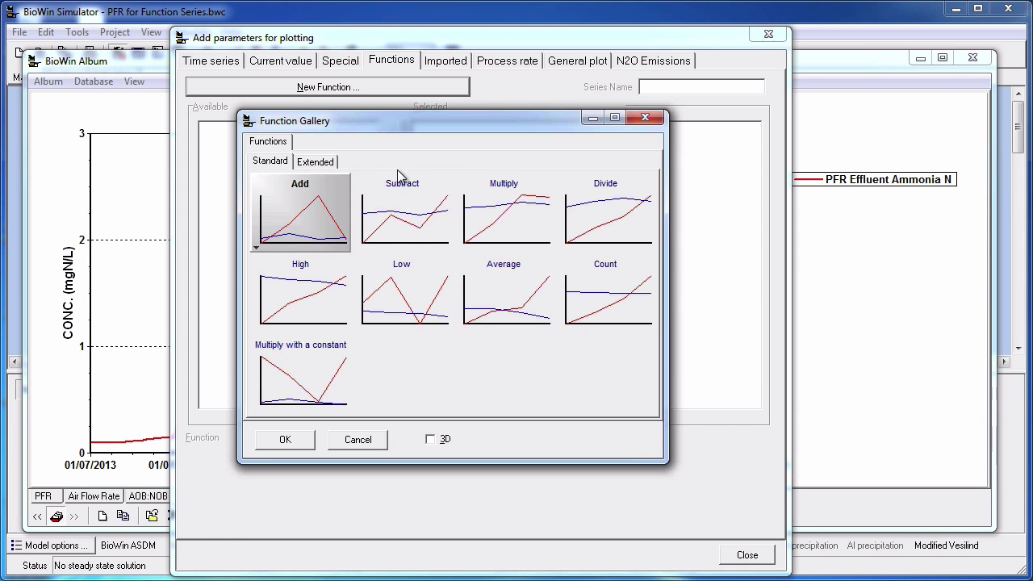
pyautogui.click(482, 295)
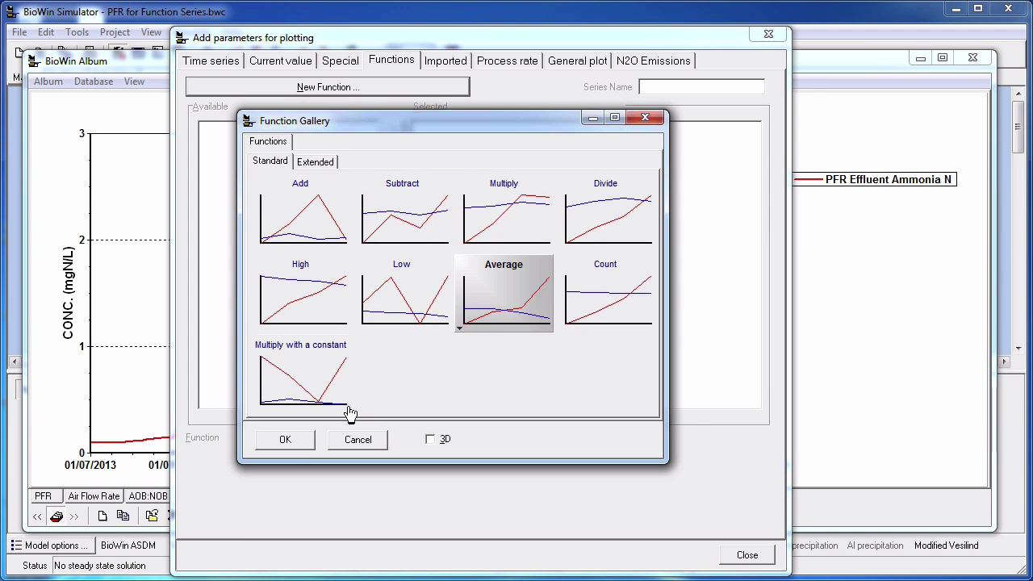
pyautogui.click(300, 441)
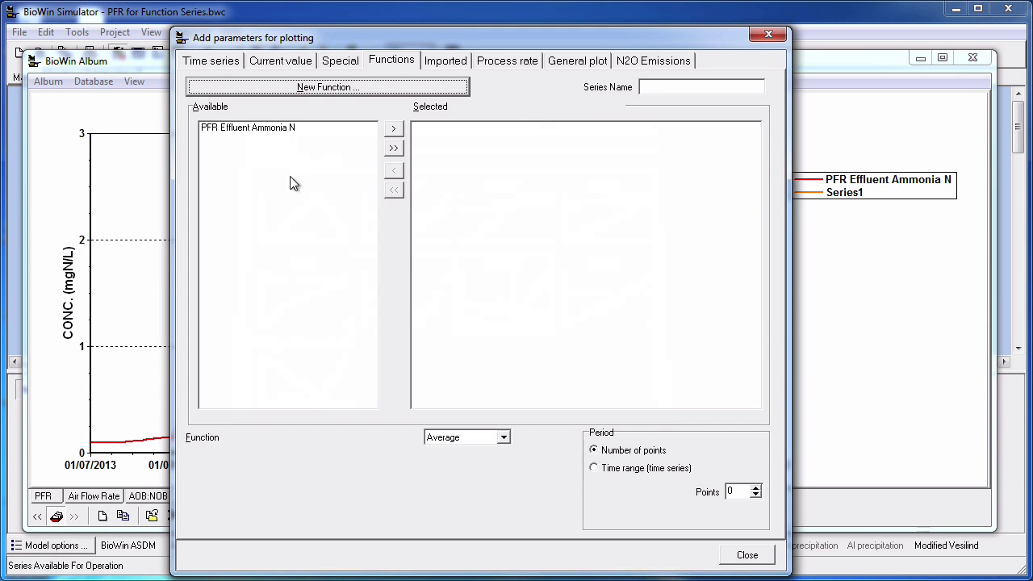
# - Move PFR Effluent Ammonia N from Available to Selected as the averaged series
pyautogui.click(279, 129)
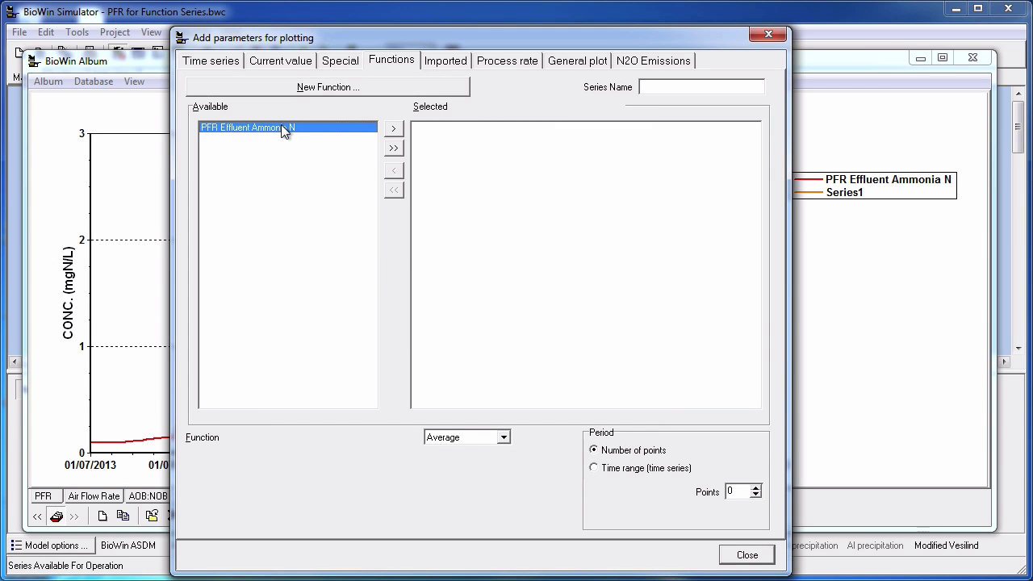
pyautogui.click(392, 130)
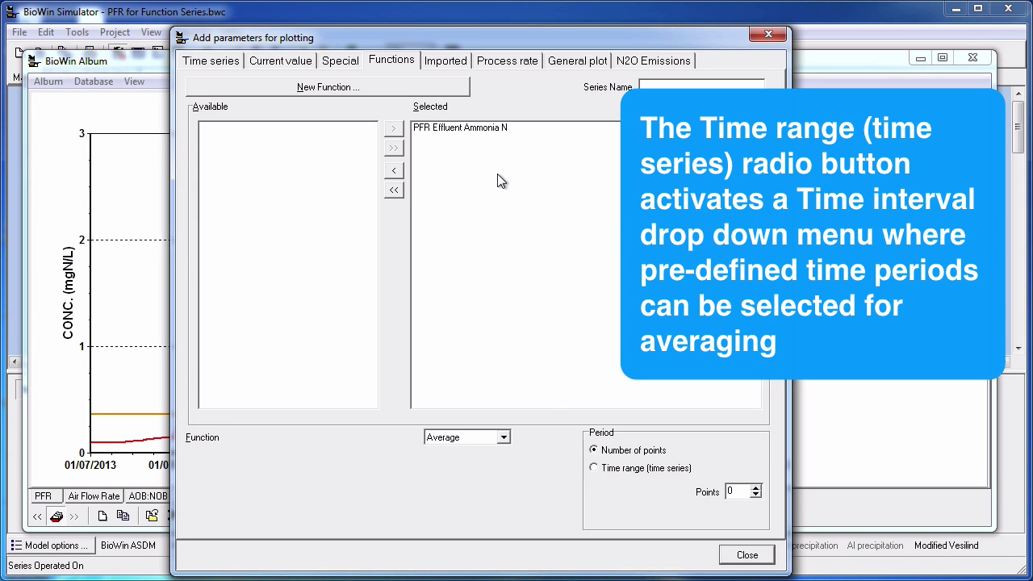
# - Check the Time range period and its Time interval options, then revert to Number of points
pyautogui.click(598, 470)
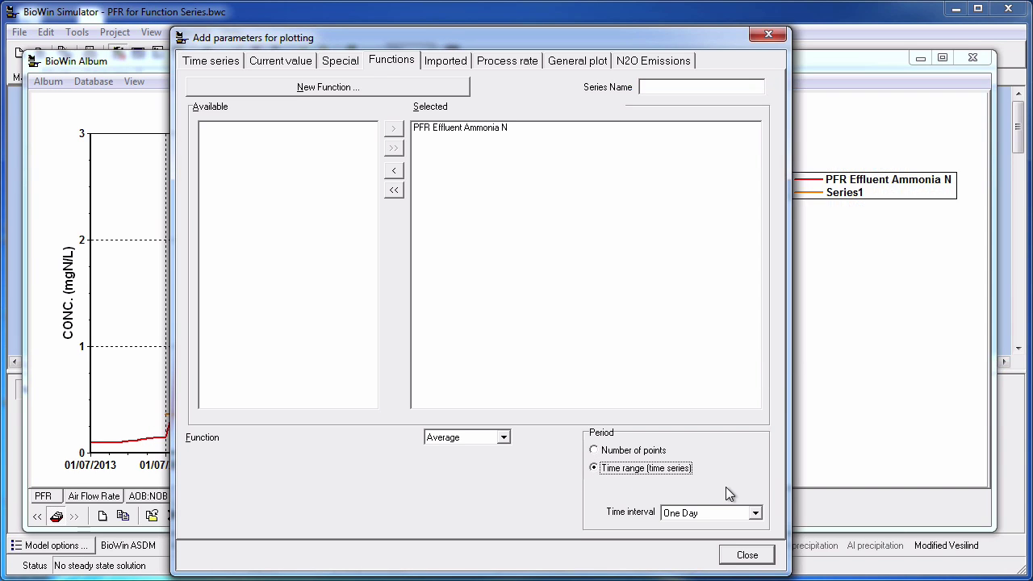
pyautogui.click(756, 514)
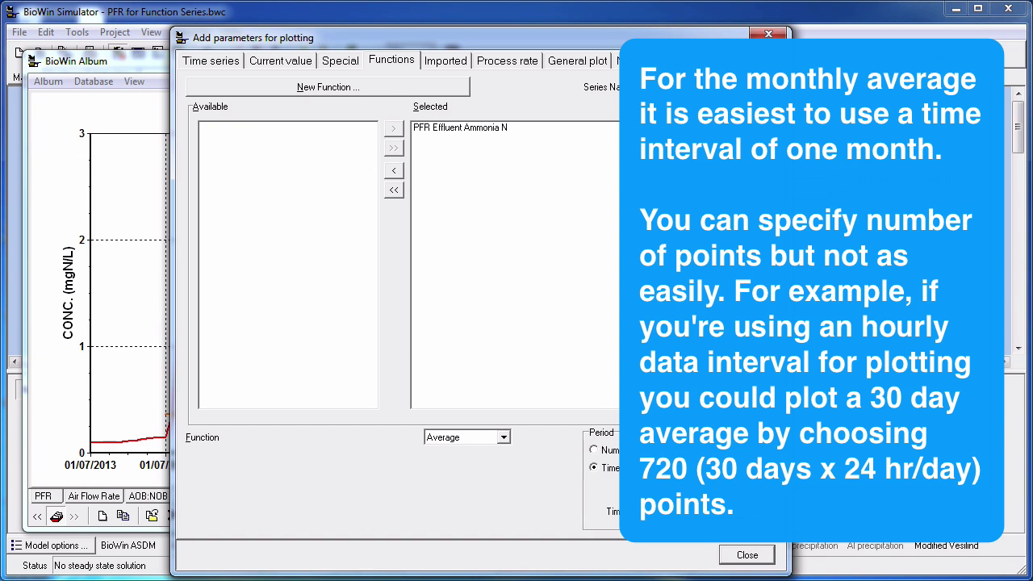
pyautogui.click(594, 449)
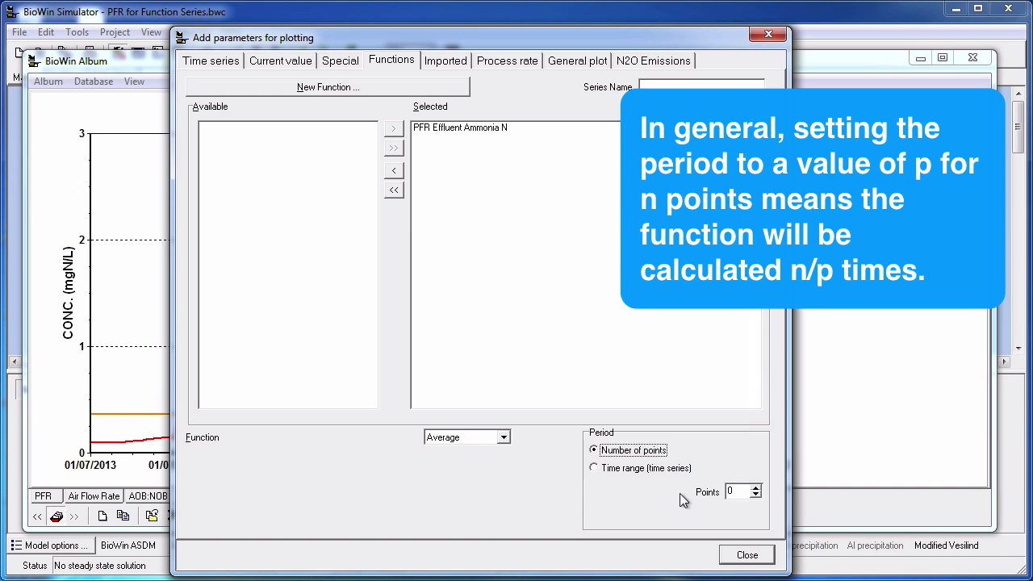
# - Close the plotting dialog and the BioWin Album, then go to Project > Database
pyautogui.click(748, 556)
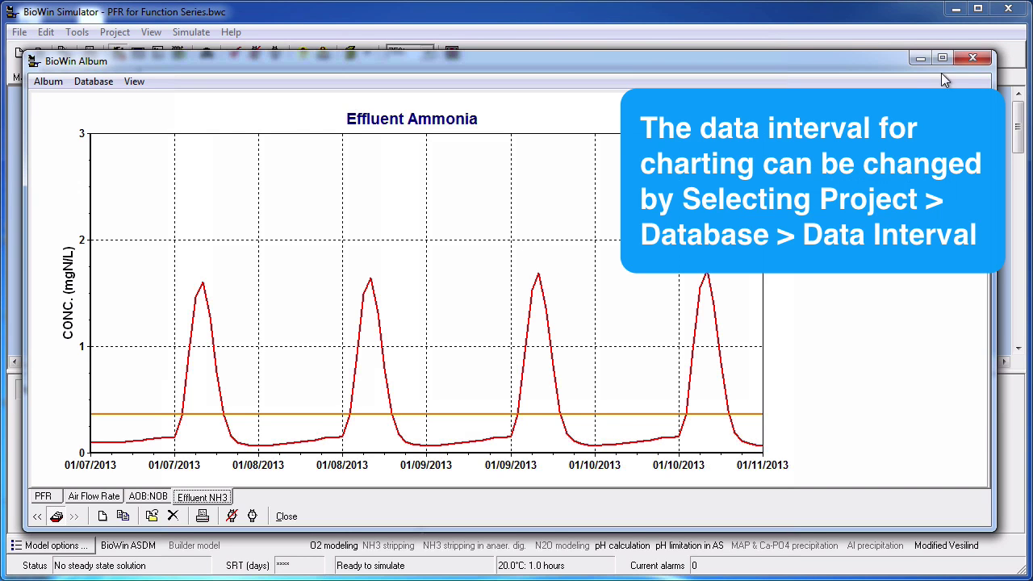
pyautogui.click(972, 58)
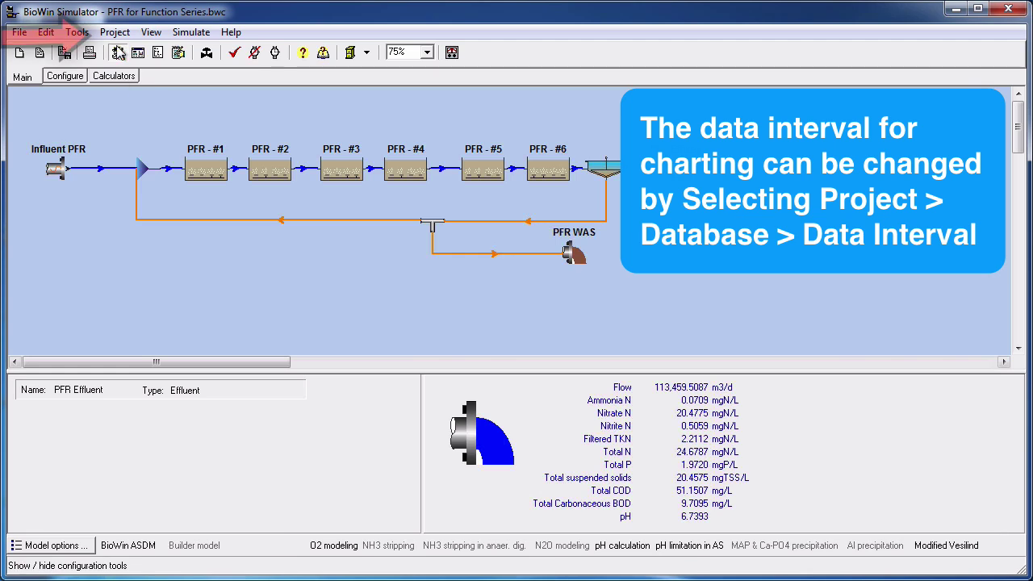
pyautogui.click(115, 33)
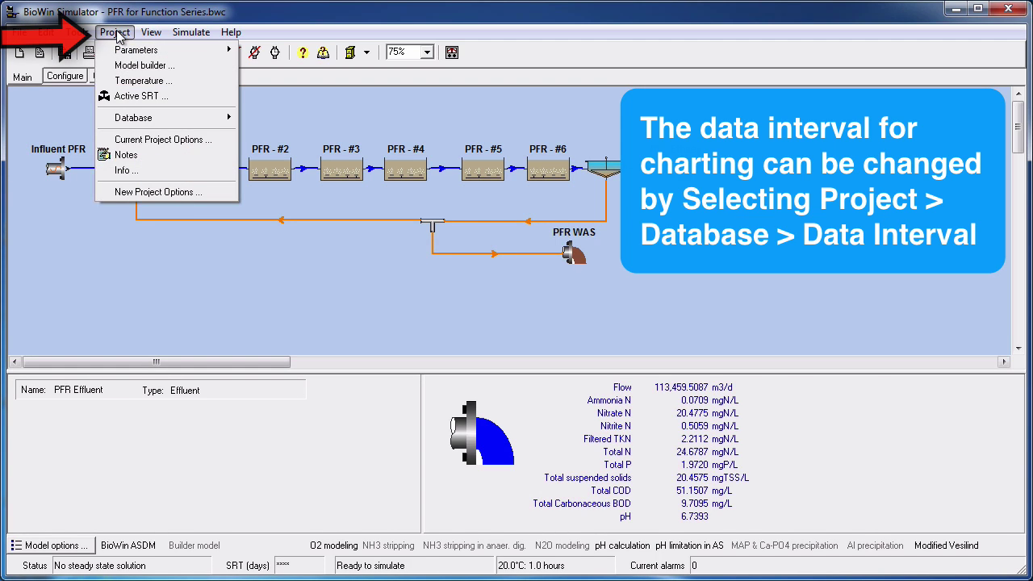
pyautogui.moveTo(179, 119)
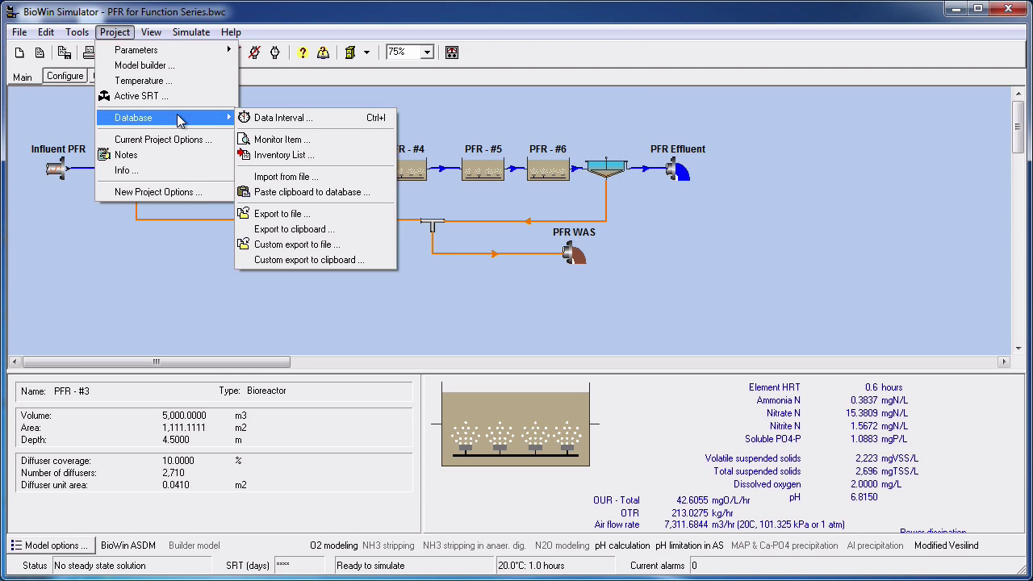
# - Open the Data interval editor, review its 1-hour display interval, and cancel without changes
pyautogui.click(319, 119)
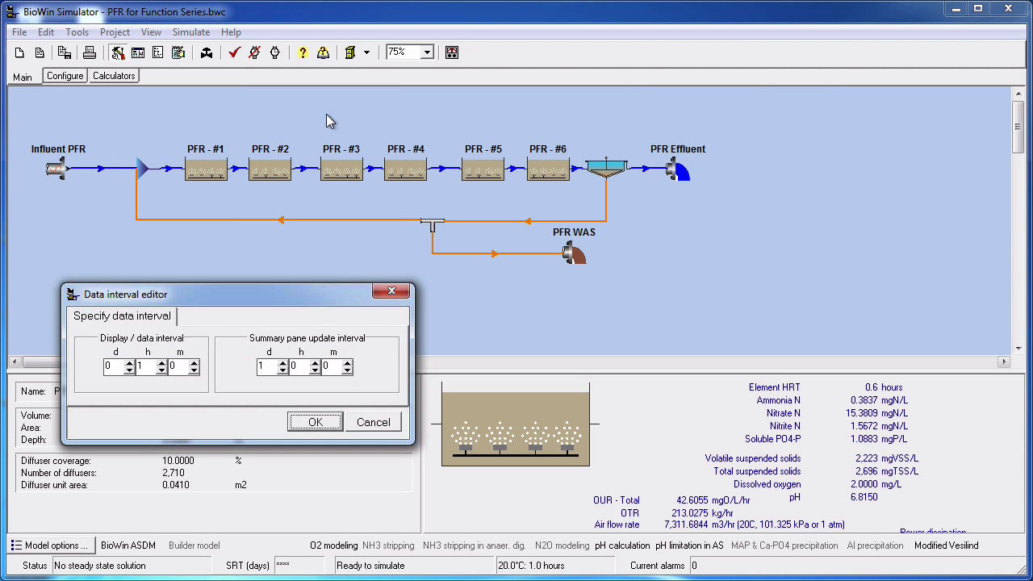
pyautogui.moveTo(279, 294); pyautogui.dragTo(330, 124)
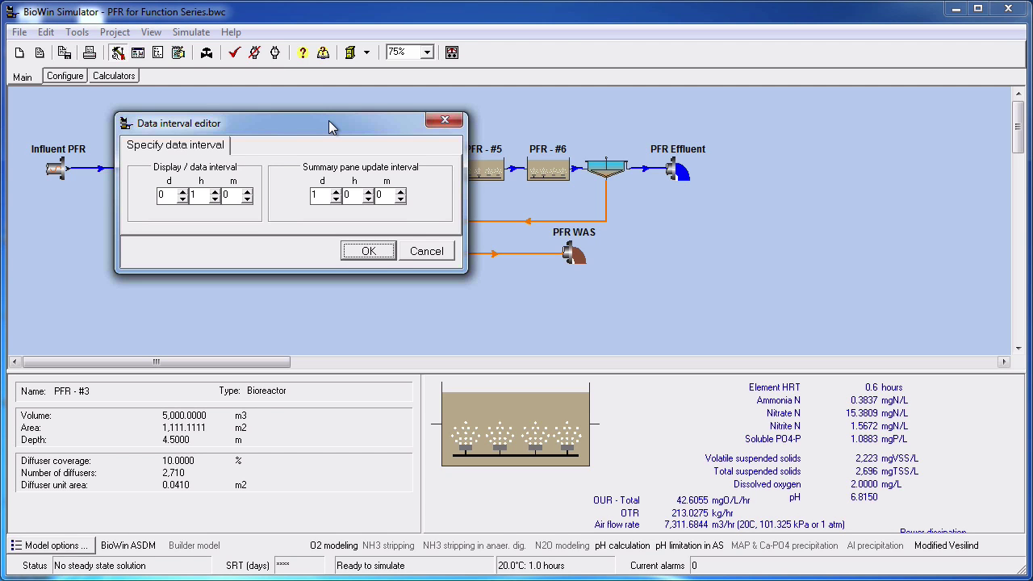
pyautogui.click(429, 252)
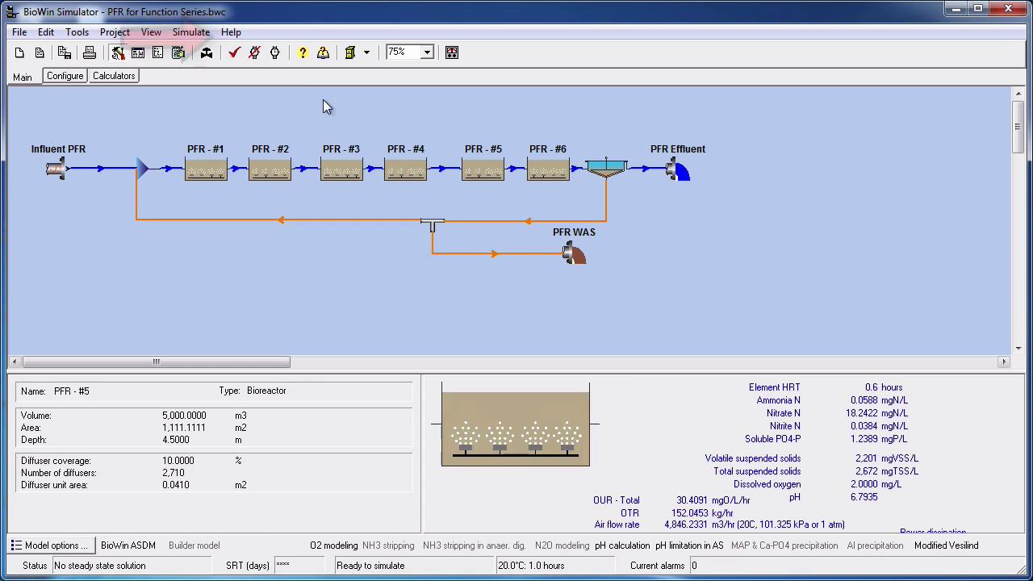
# - Search the help manual for 'function series' and open the Function Series (Album) topic
pyautogui.click(230, 31)
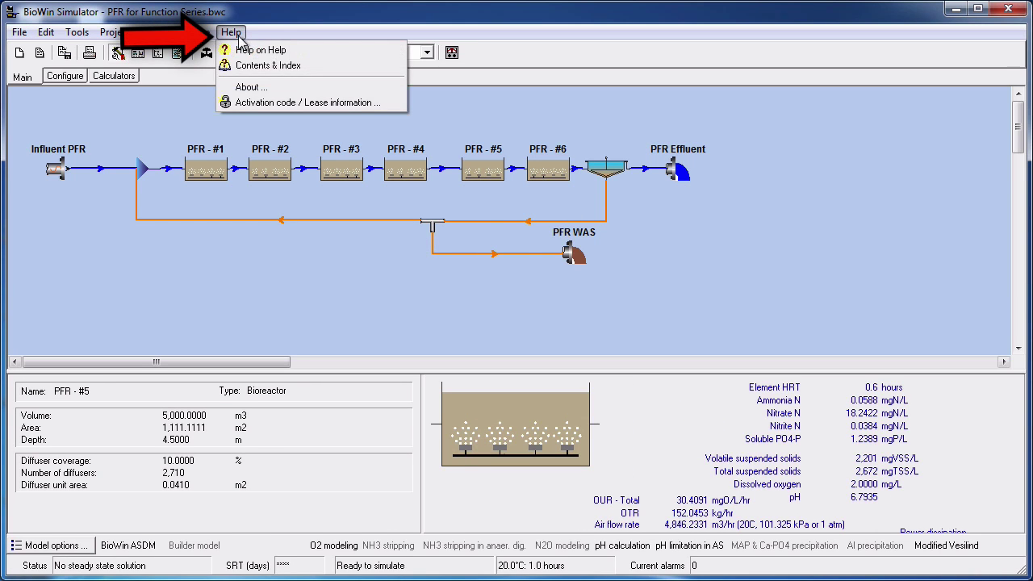
pyautogui.click(309, 67)
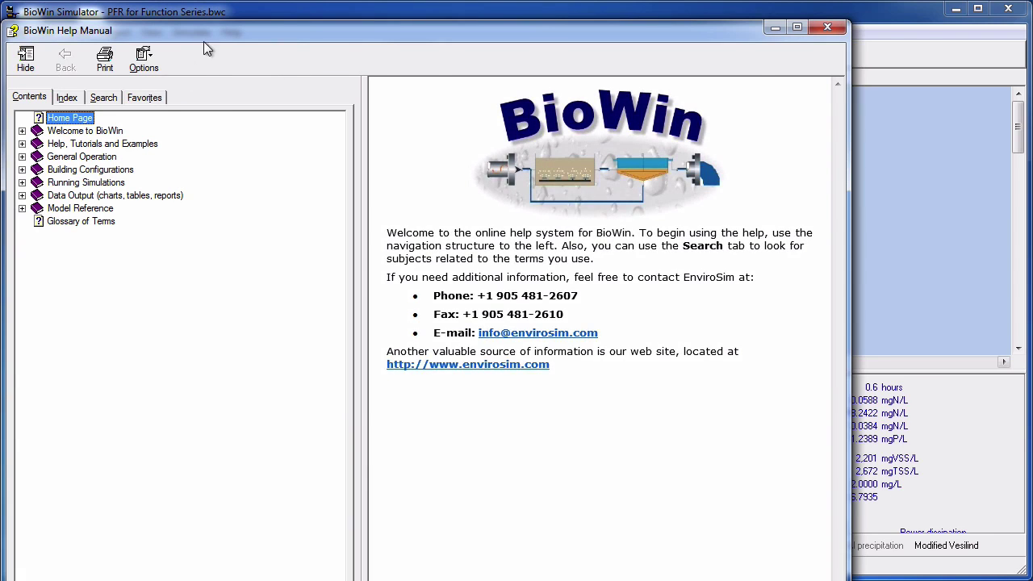
pyautogui.moveTo(206, 34); pyautogui.dragTo(274, 18)
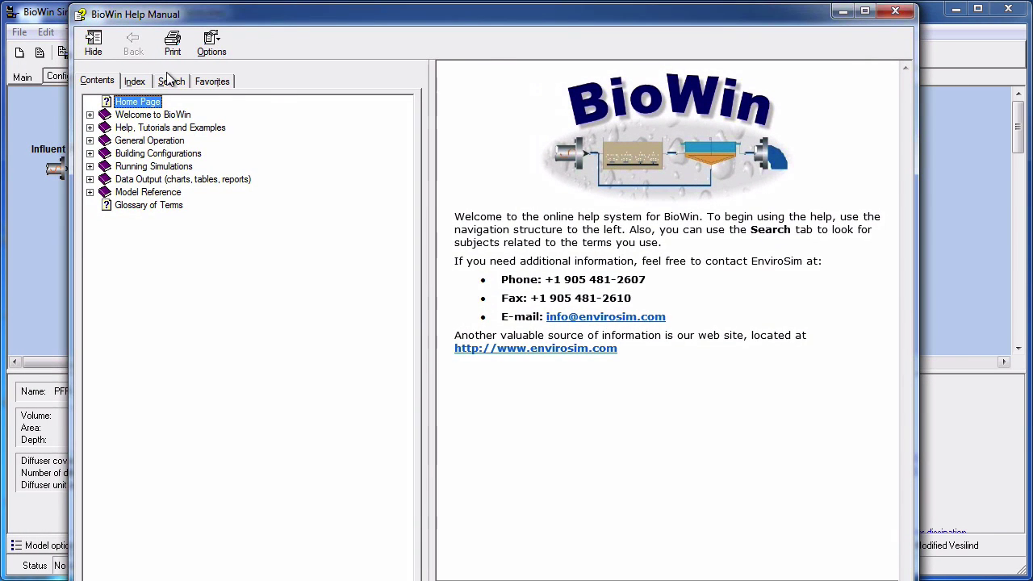
pyautogui.click(170, 81)
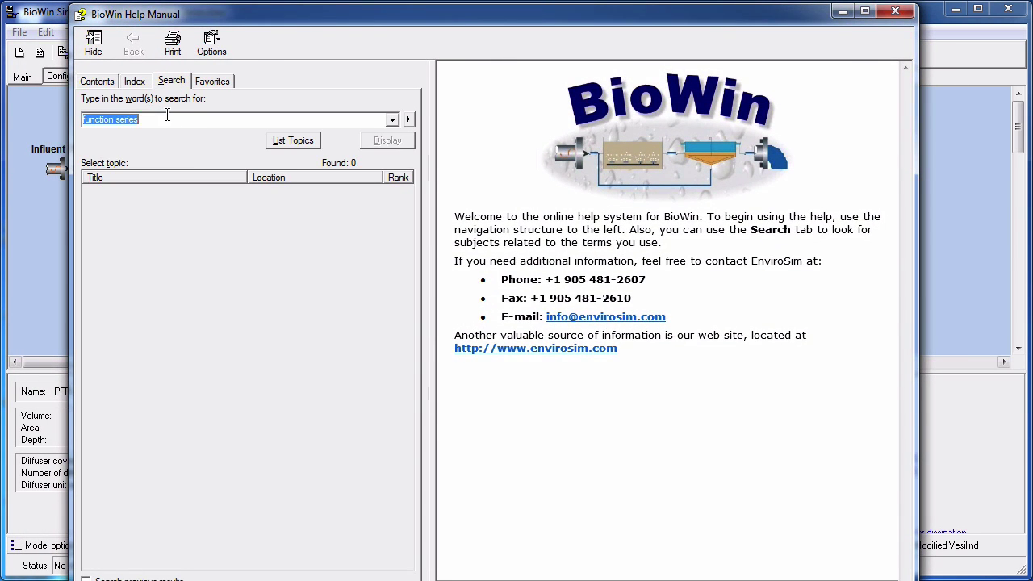
pyautogui.press('Return')
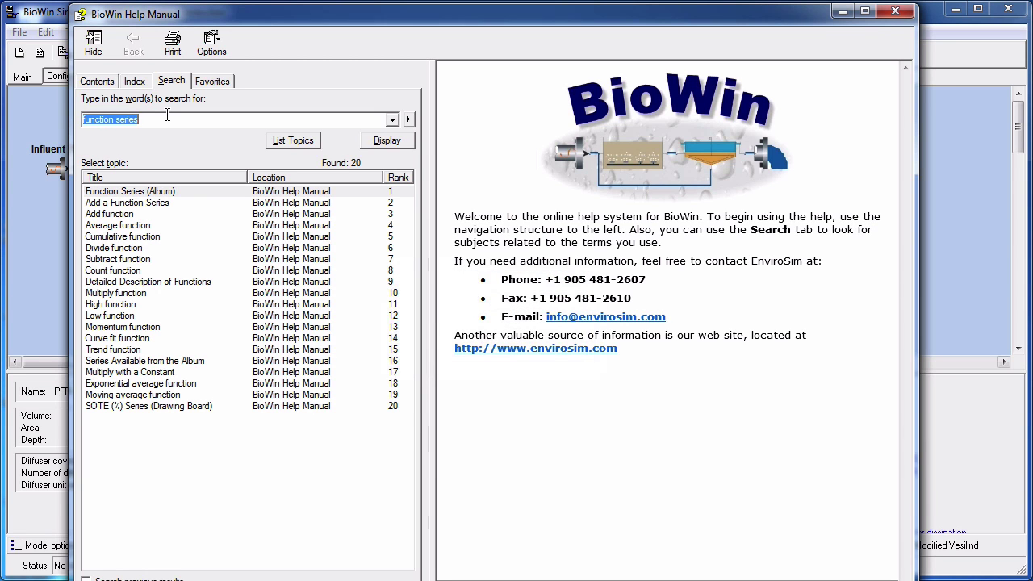
pyautogui.doubleClick(171, 191)
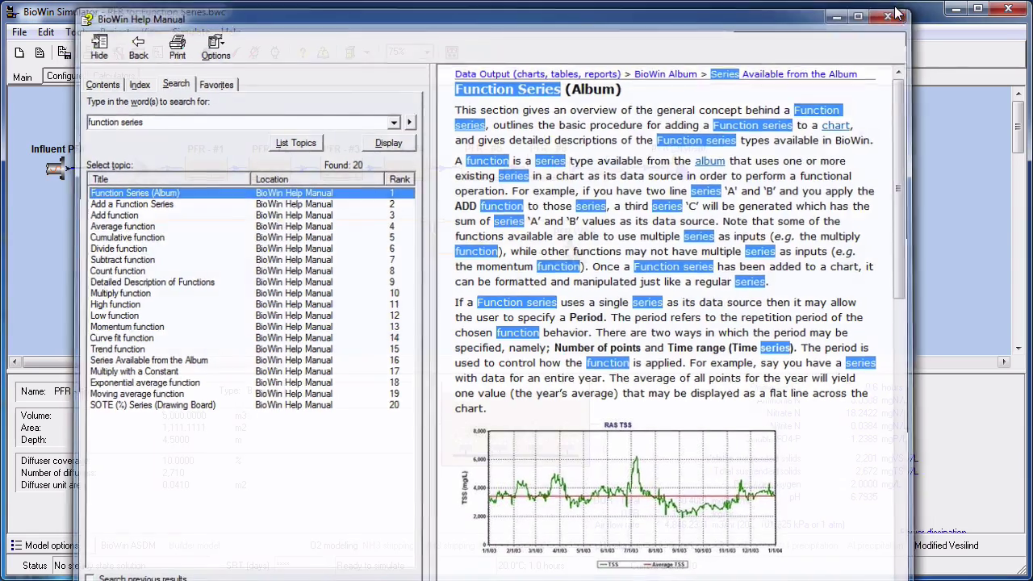
# - Close the BioWin Help Manual window to return to the PFR flowsheet
pyautogui.click(886, 13)
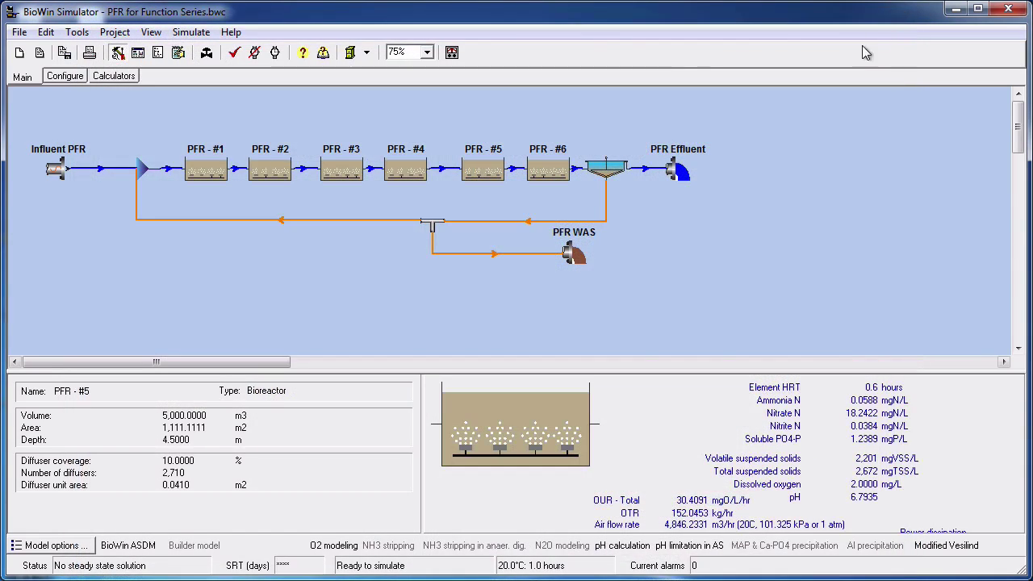